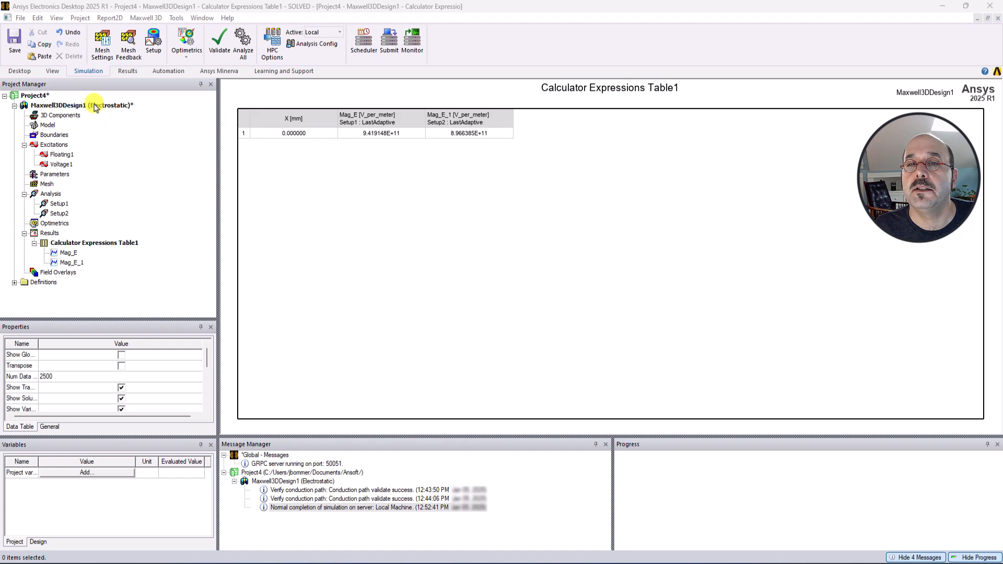
Switch between the design's 3D modeler view and the Calculator Expressions Table1 report to review the model.
click(96, 106)
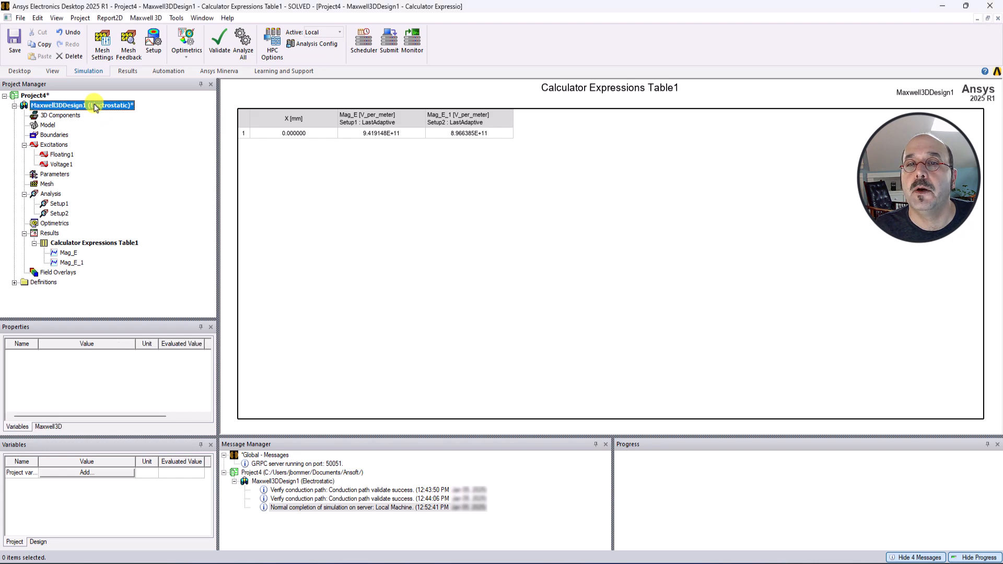
double_click(94, 104)
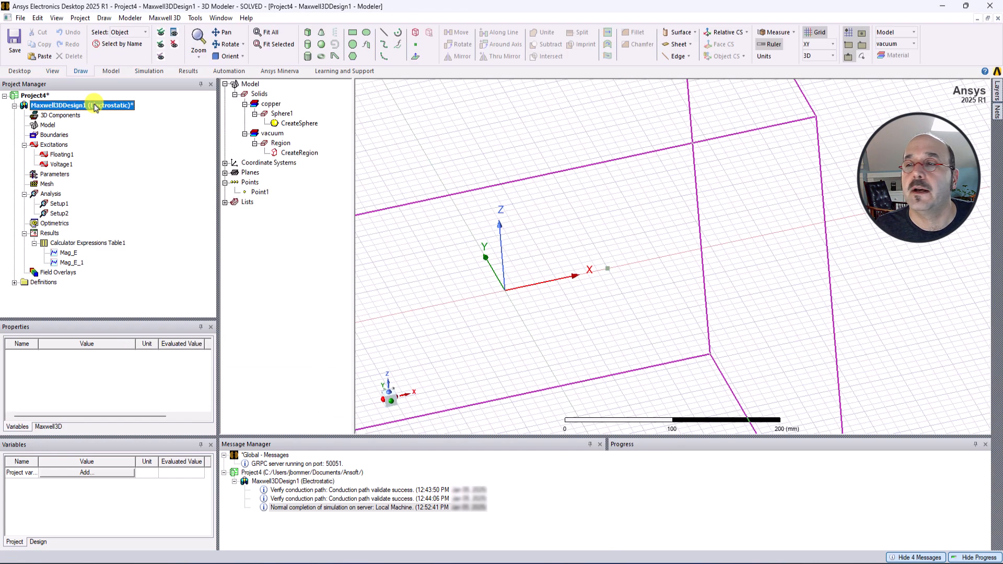
scroll(650, 302, down, 6)
scroll(650, 301, down, 3)
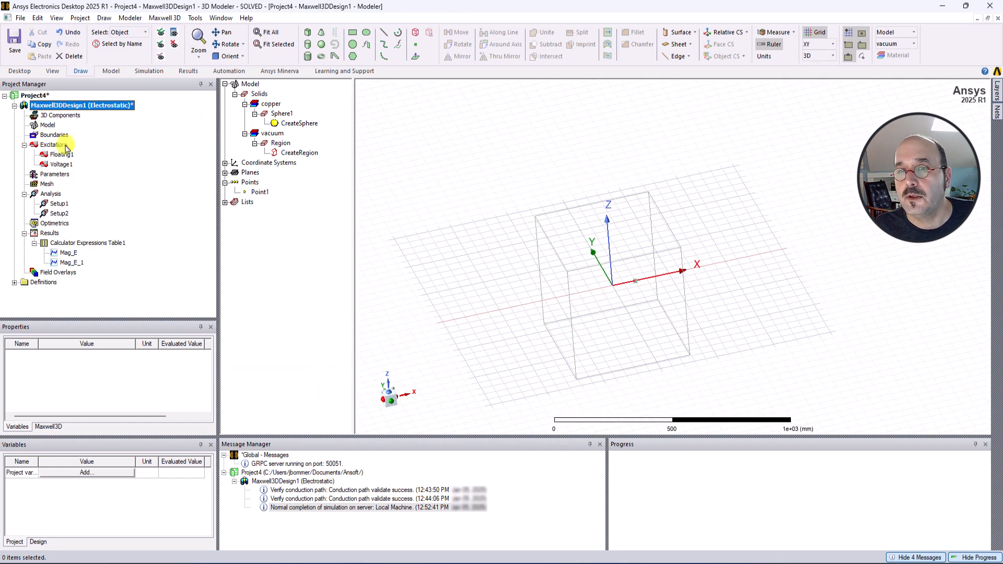
double_click(52, 244)
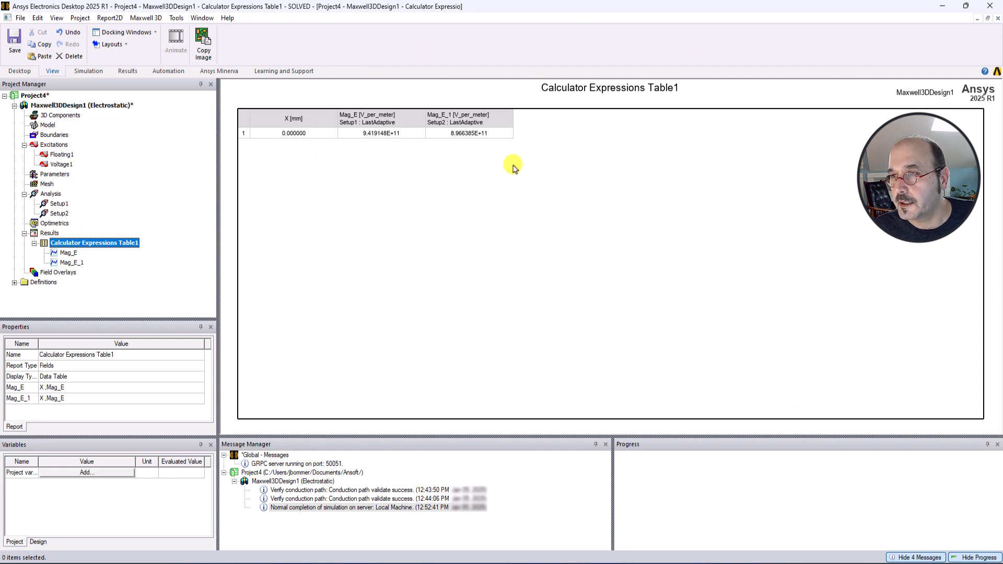
double_click(36, 105)
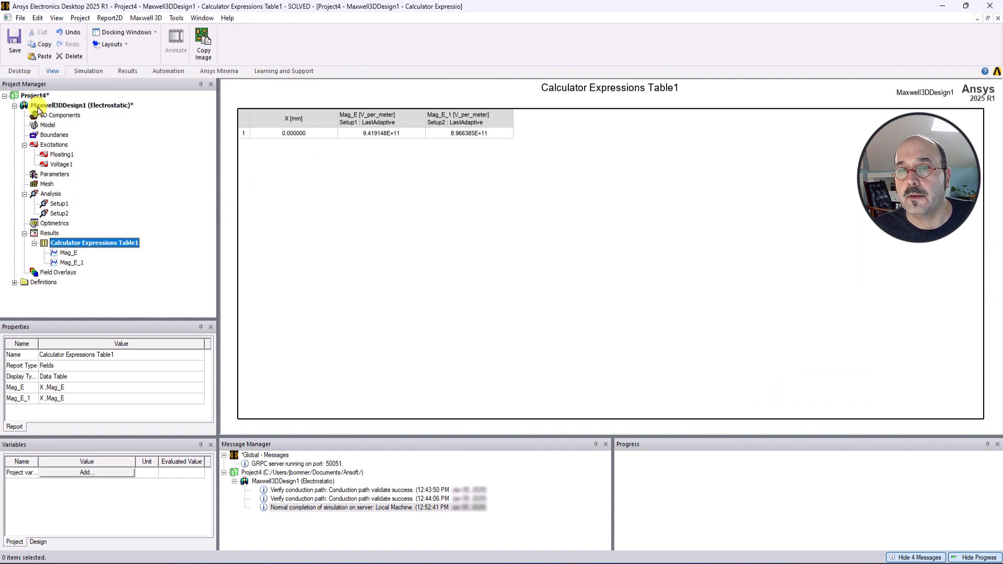
scroll(494, 240, up, 2)
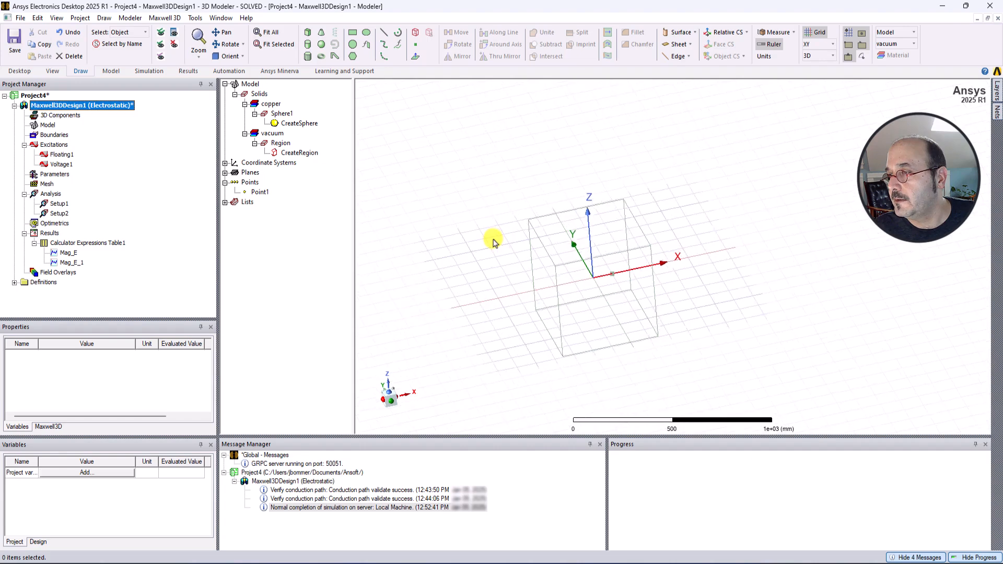
Select the vacuum Region box and hide it in the active view.
middle_drag(494, 240, 506, 266)
middle_drag(503, 321, 712, 380)
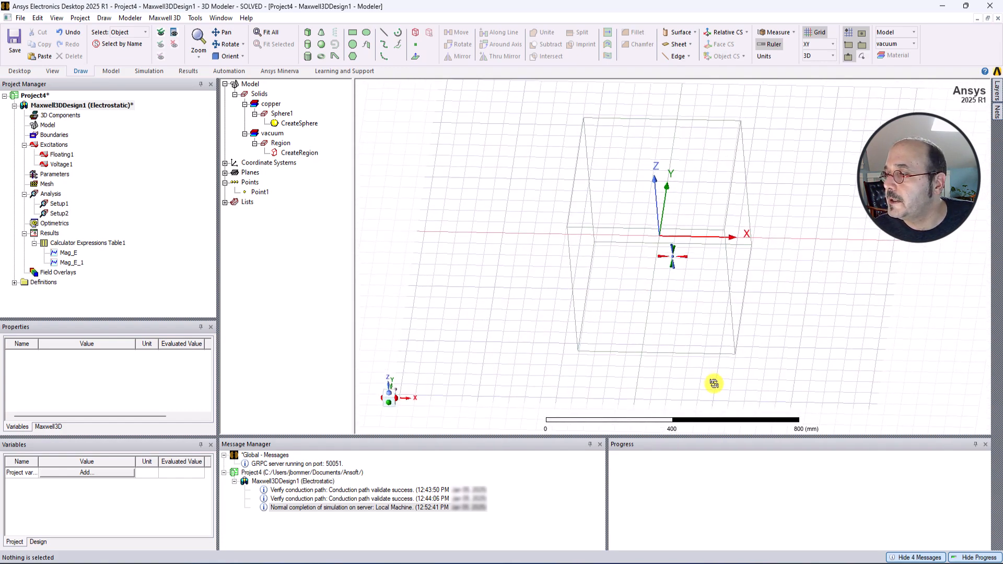
click(712, 308)
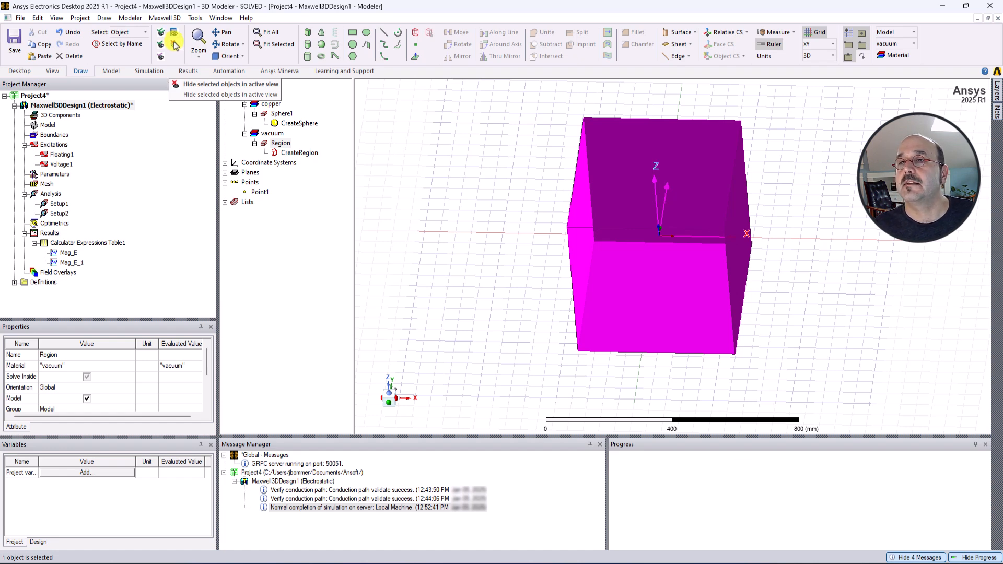
click(175, 45)
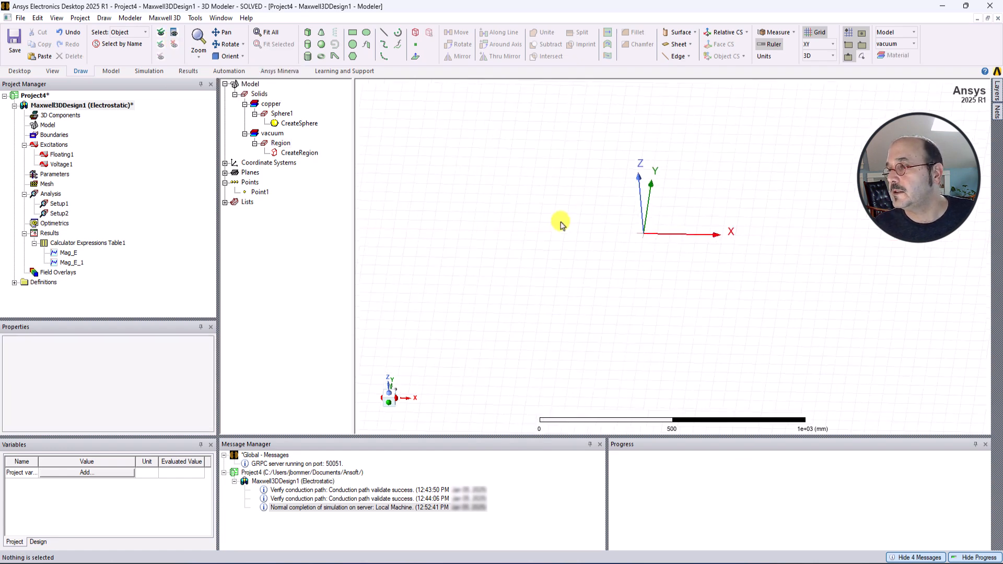
Examine the copper sphere at the origin from a top-down view along the Z axis.
scroll(661, 238, up, 5)
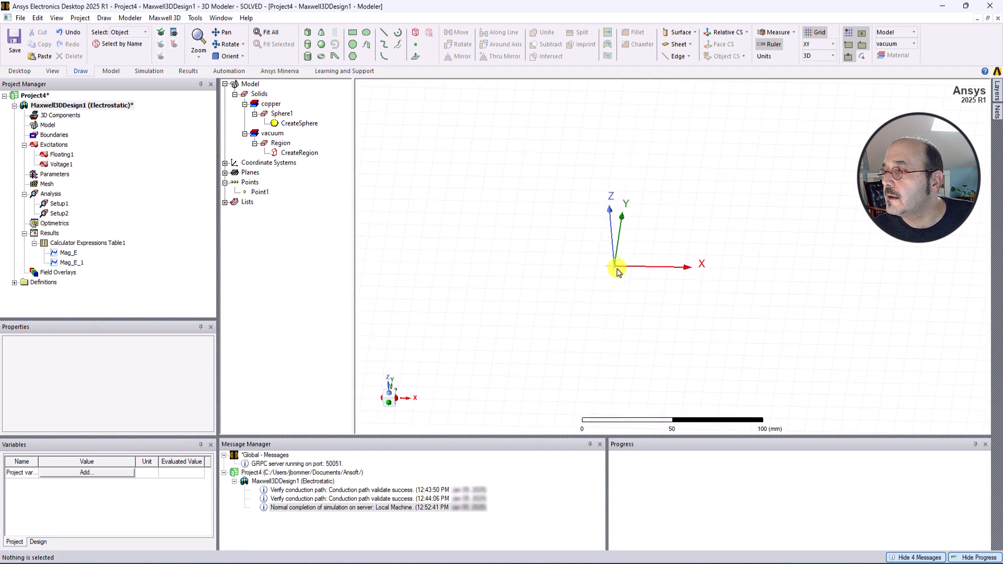
scroll(614, 275, up, 5)
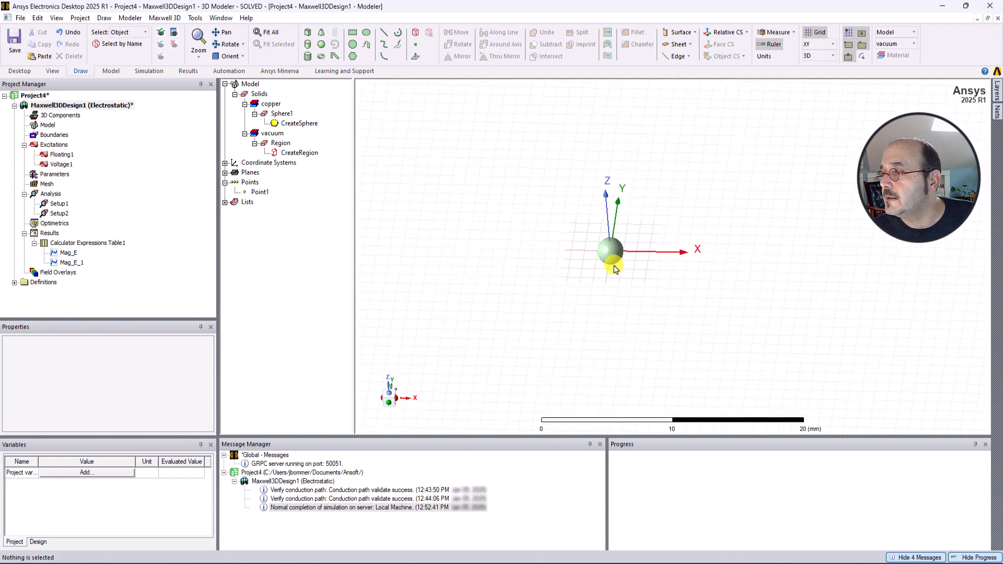
scroll(614, 265, down, 5)
middle_drag(620, 266, 622, 272)
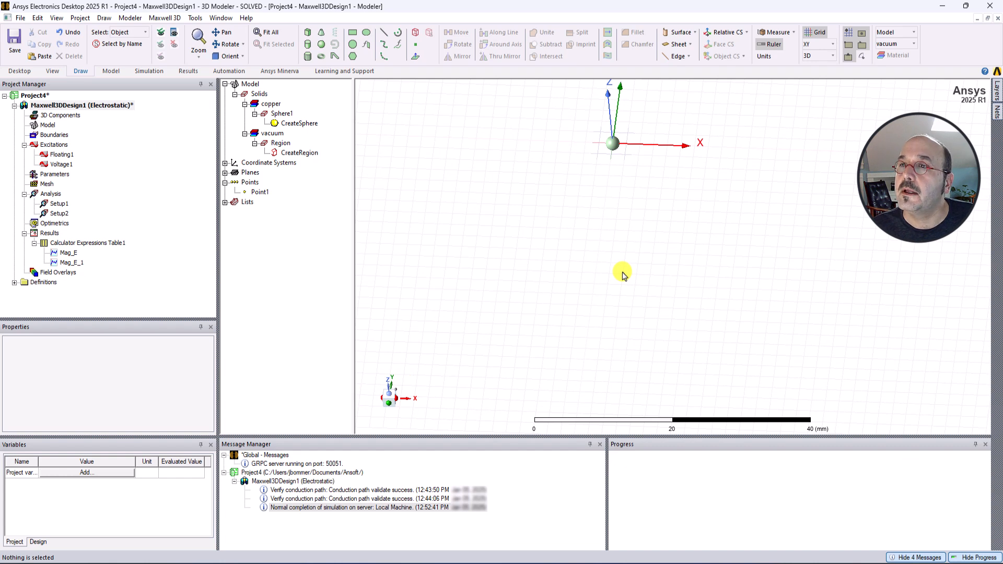
click(389, 395)
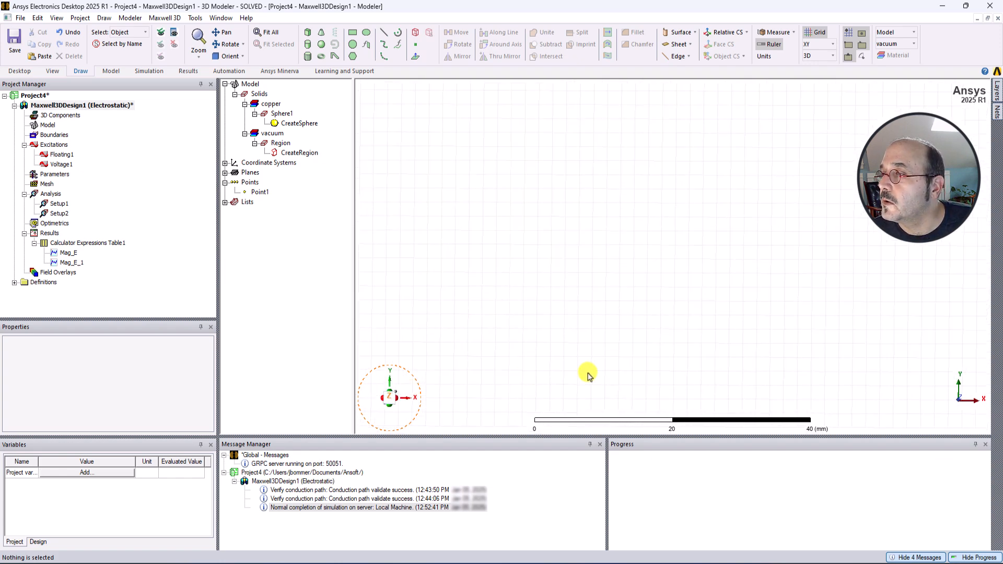
scroll(599, 337, down, 7)
scroll(543, 191, up, 4)
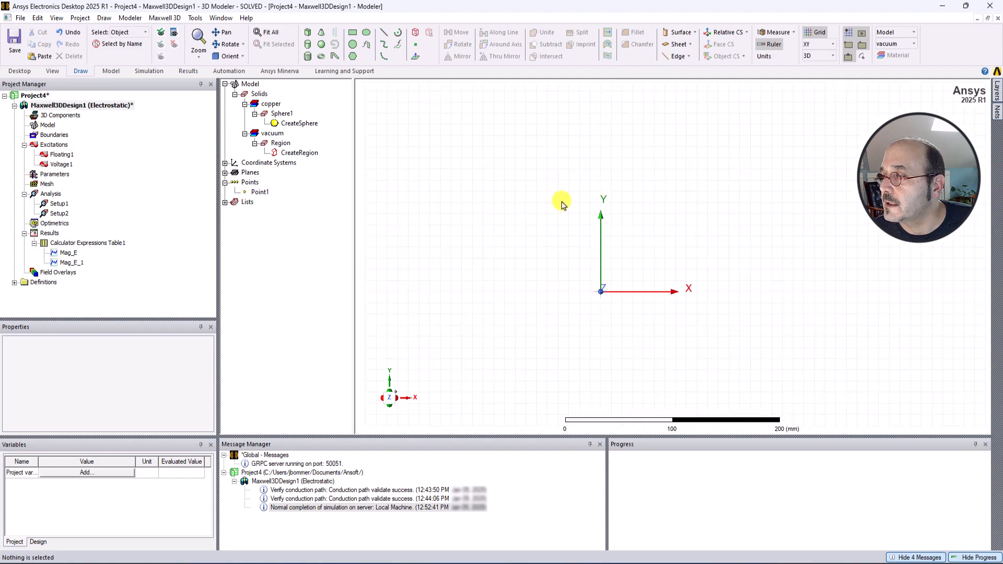
scroll(611, 366, up, 5)
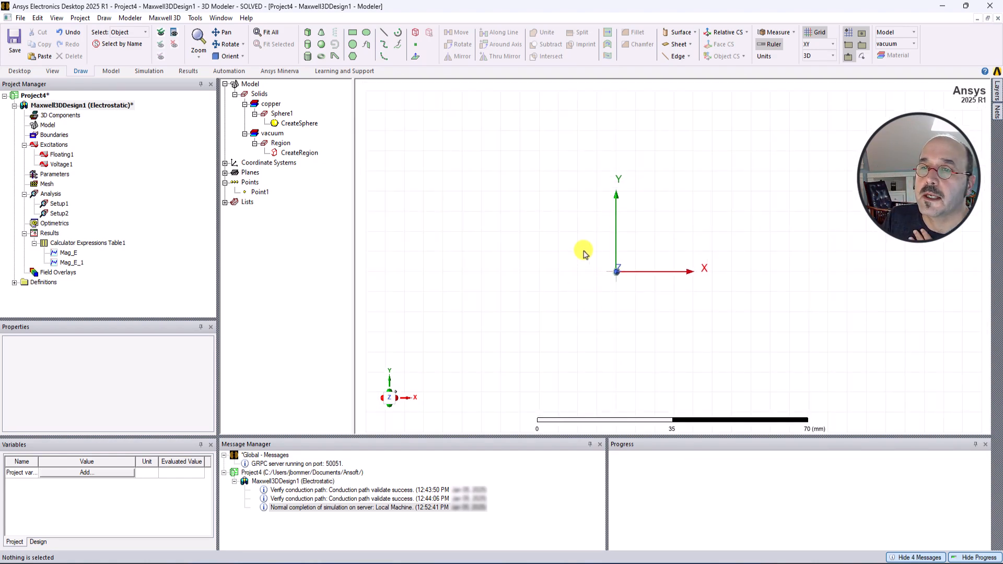
Select the Global:XY plane and create a mesh plot on it for Setup1 : LastAdaptive.
click(225, 164)
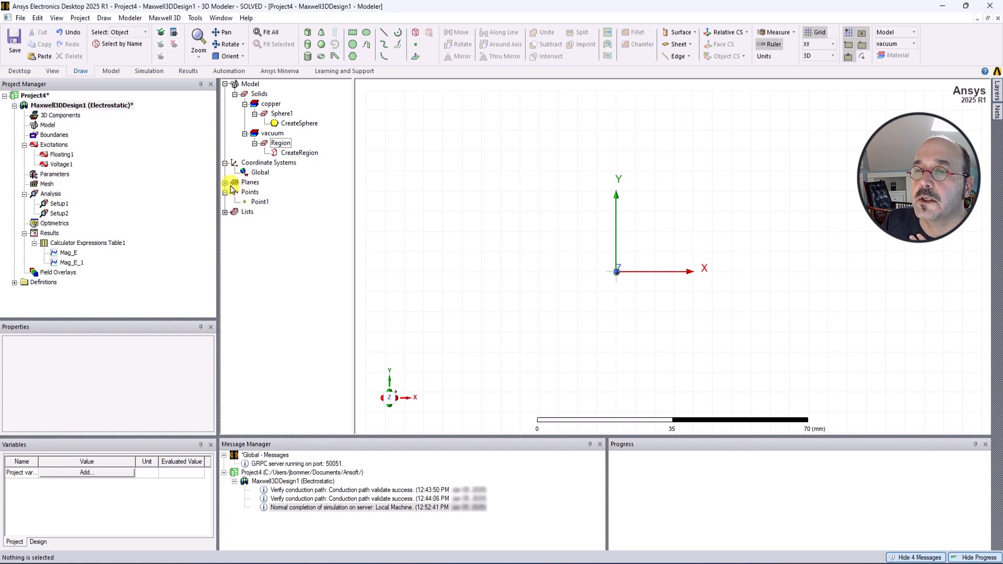
click(225, 182)
click(258, 193)
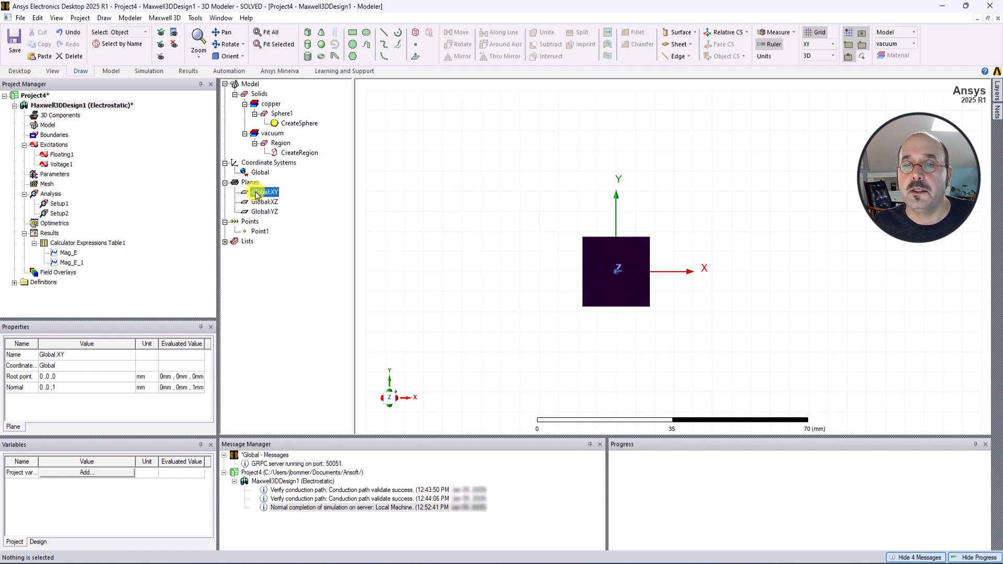
right_click(58, 274)
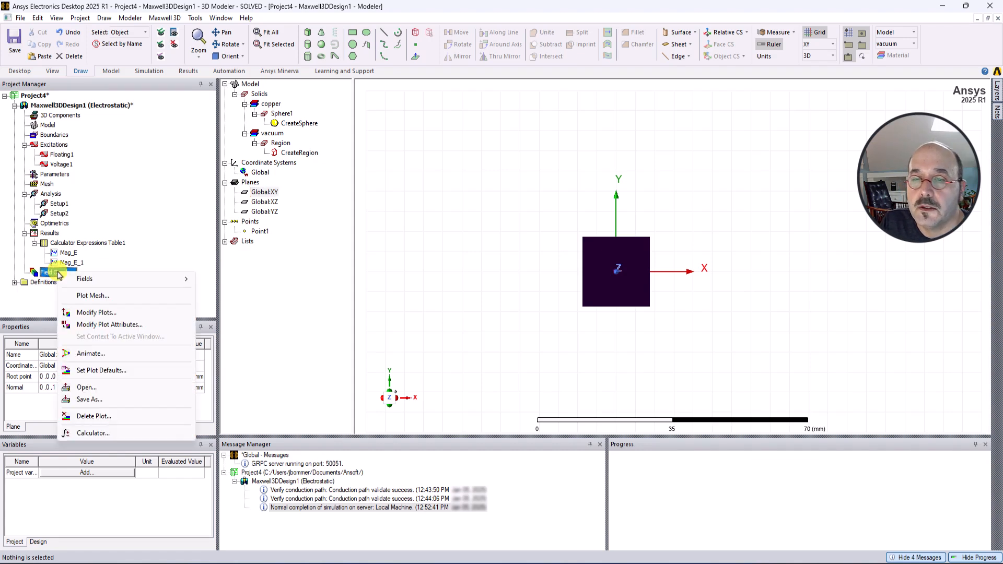
click(110, 298)
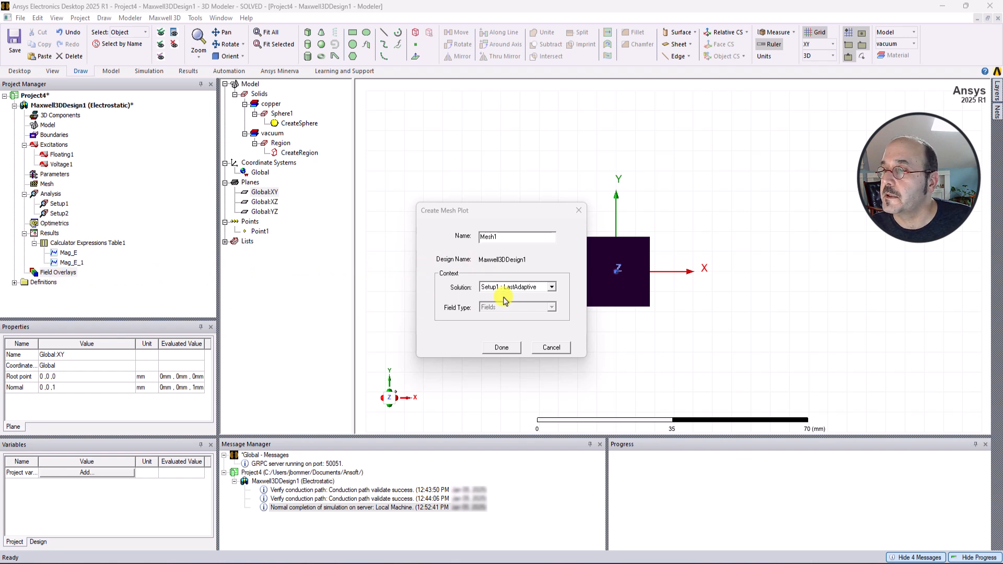
click(535, 296)
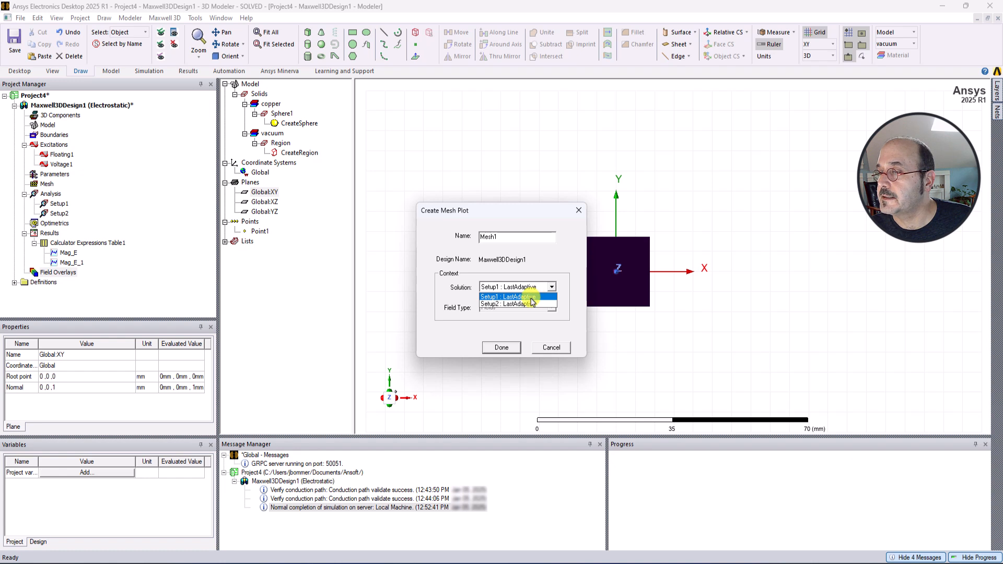
click(524, 297)
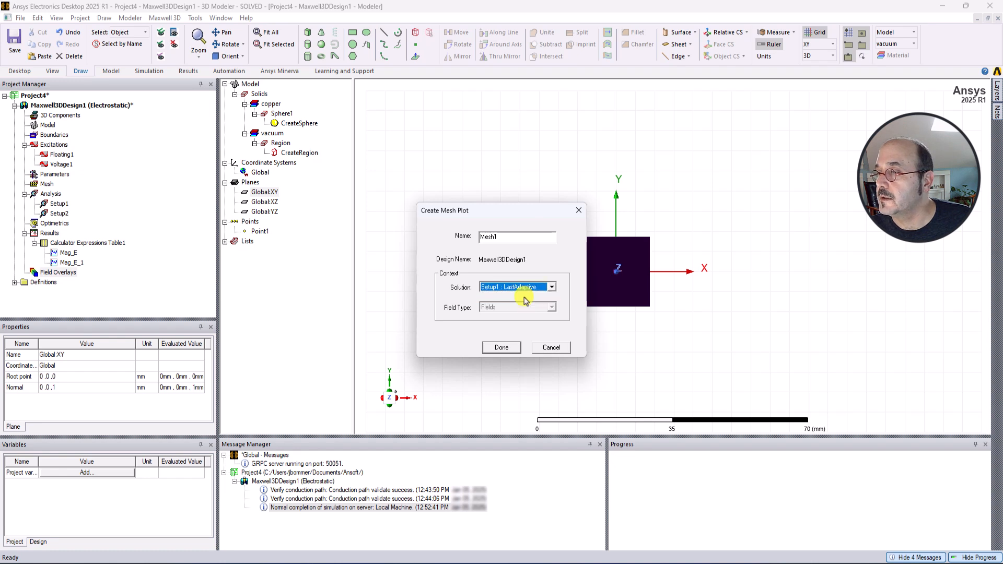
click(501, 347)
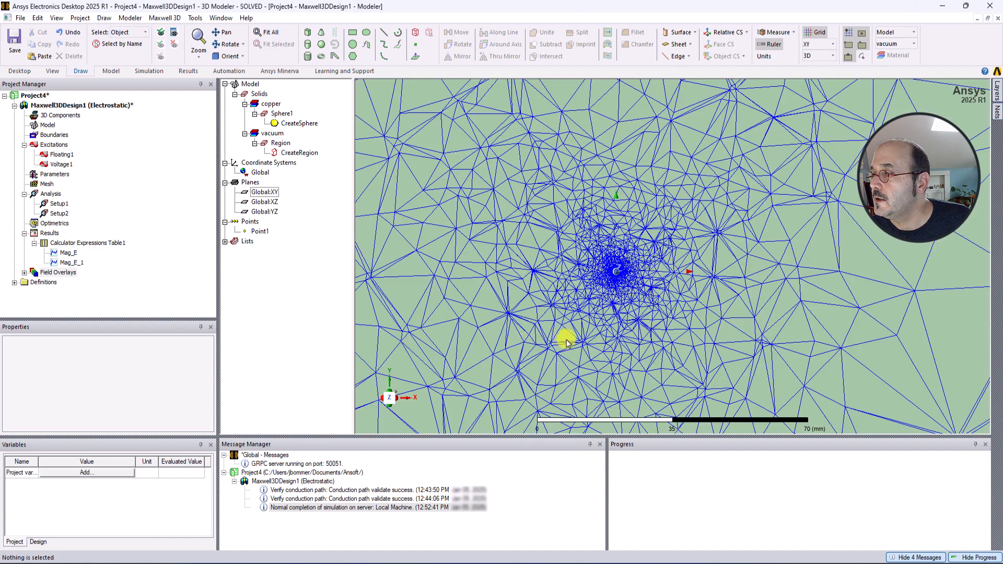
Inspect the mesh density around the sphere at several zoom levels.
scroll(567, 342, down, 4)
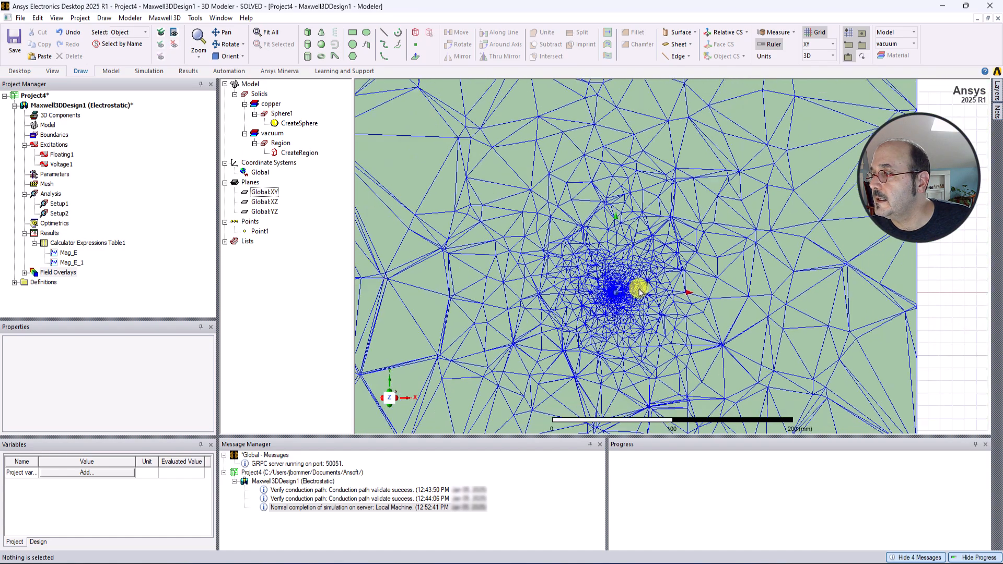
scroll(639, 291, down, 5)
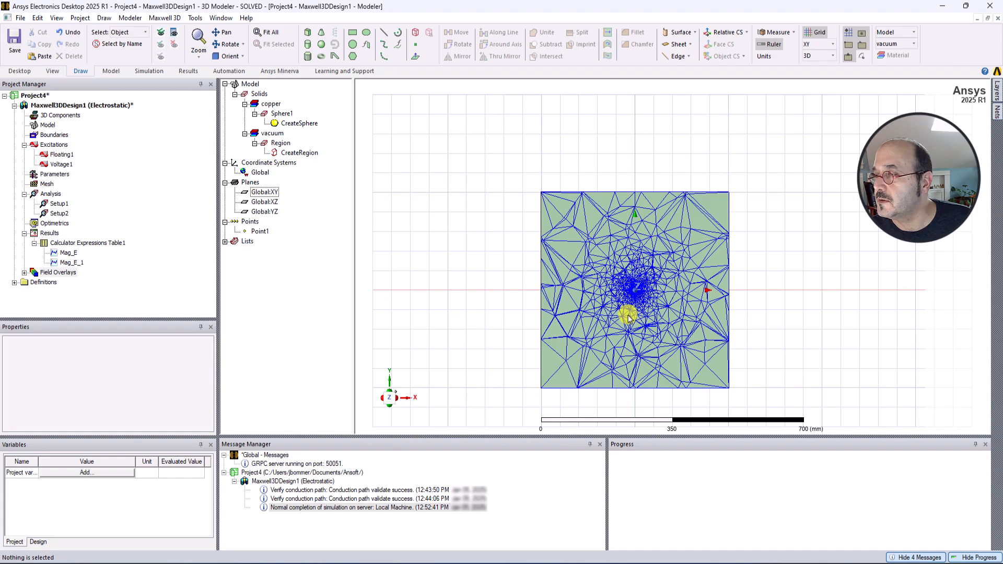
scroll(628, 317, up, 3)
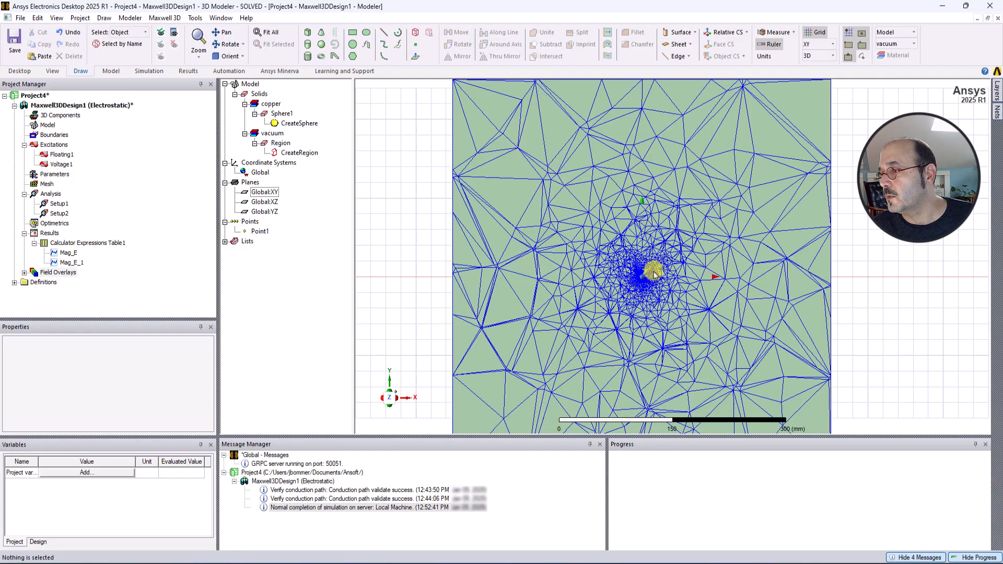
scroll(628, 291, up, 8)
scroll(635, 320, up, 12)
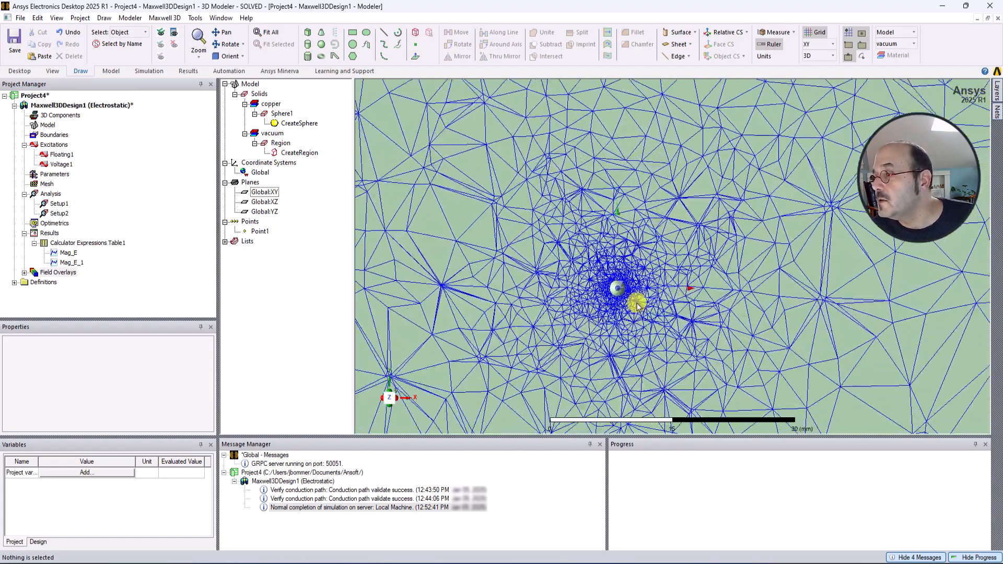
scroll(546, 269, up, 10)
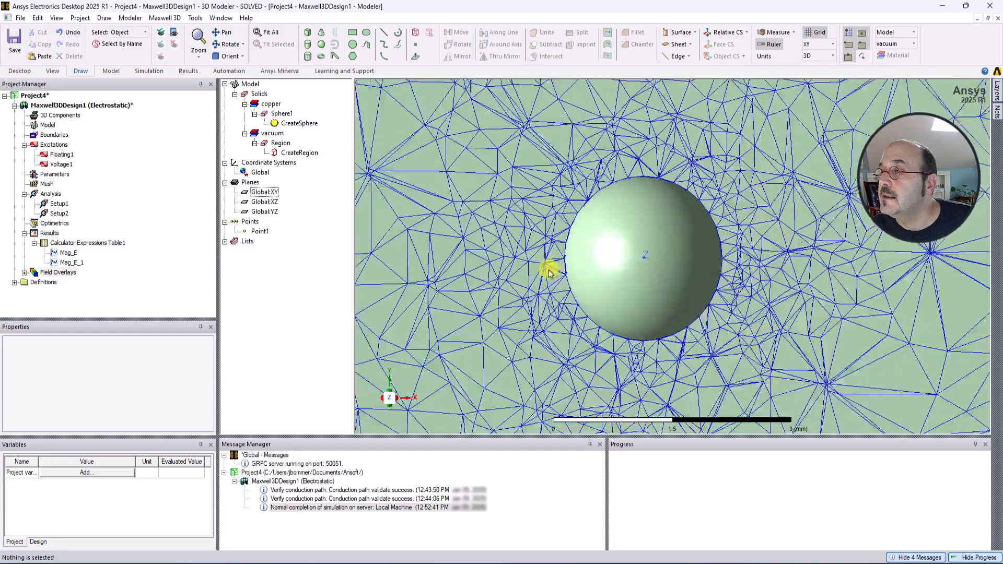
scroll(551, 270, down, 6)
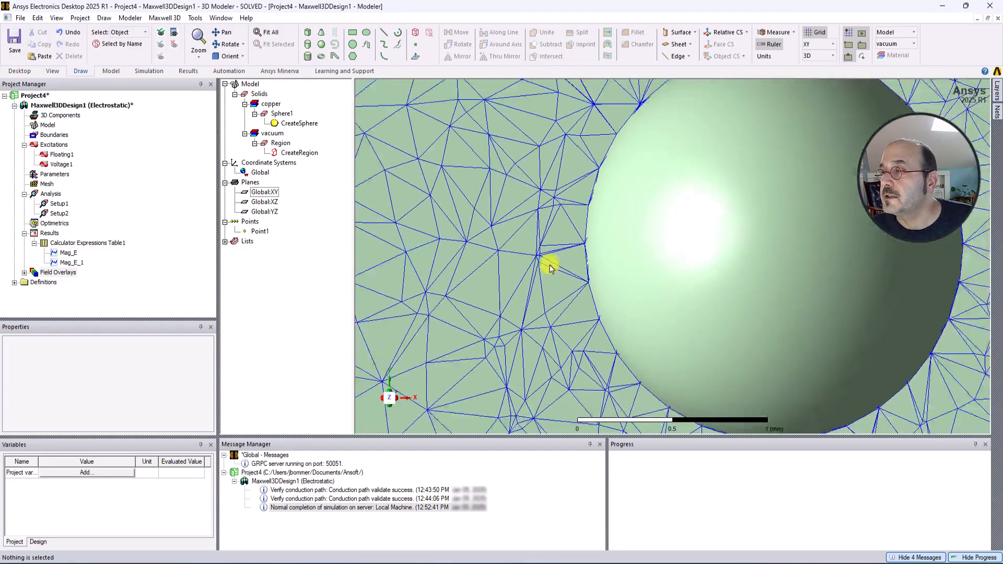
scroll(566, 272, down, 2)
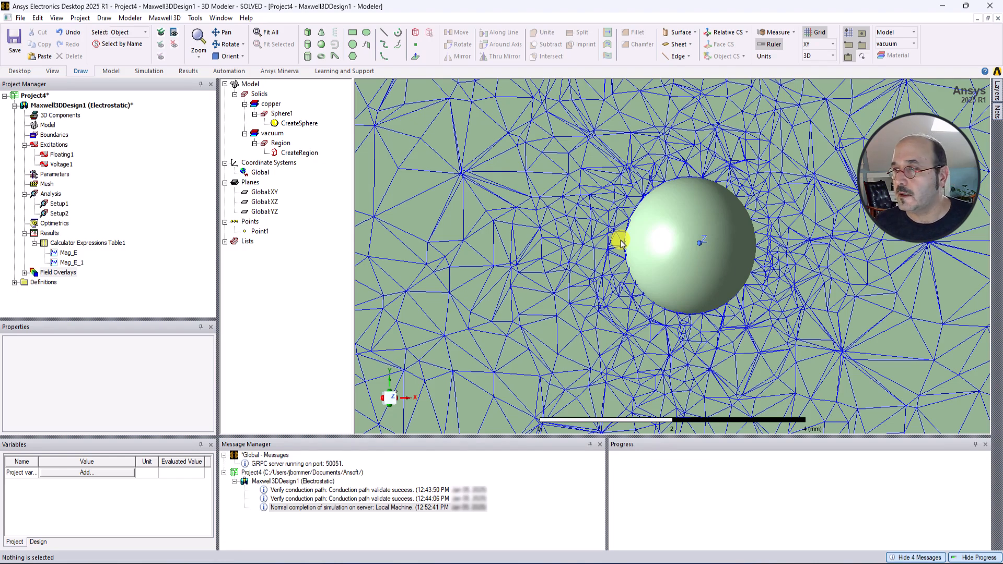
scroll(460, 179, down, 5)
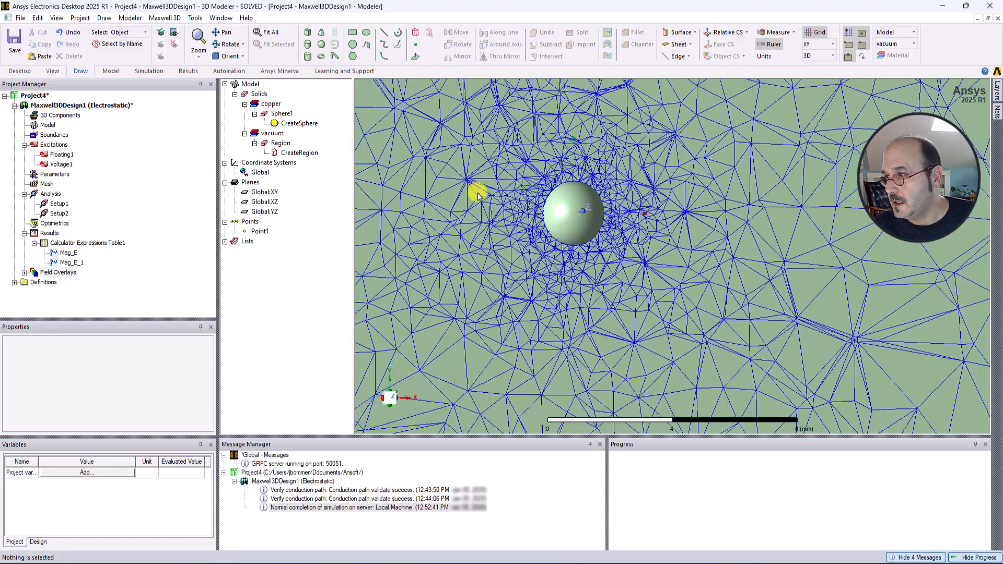
scroll(609, 239, down, 4)
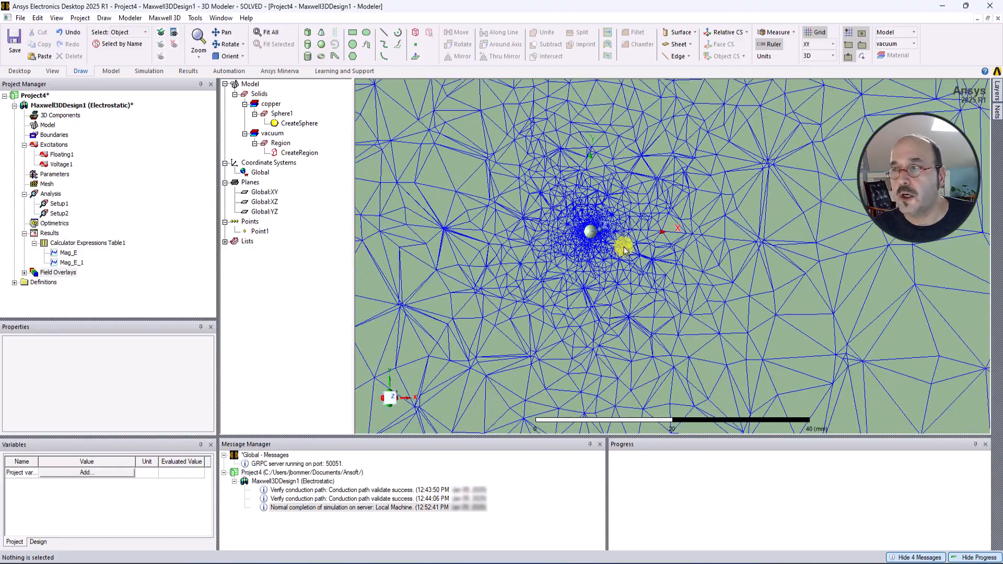
scroll(560, 227, up, 6)
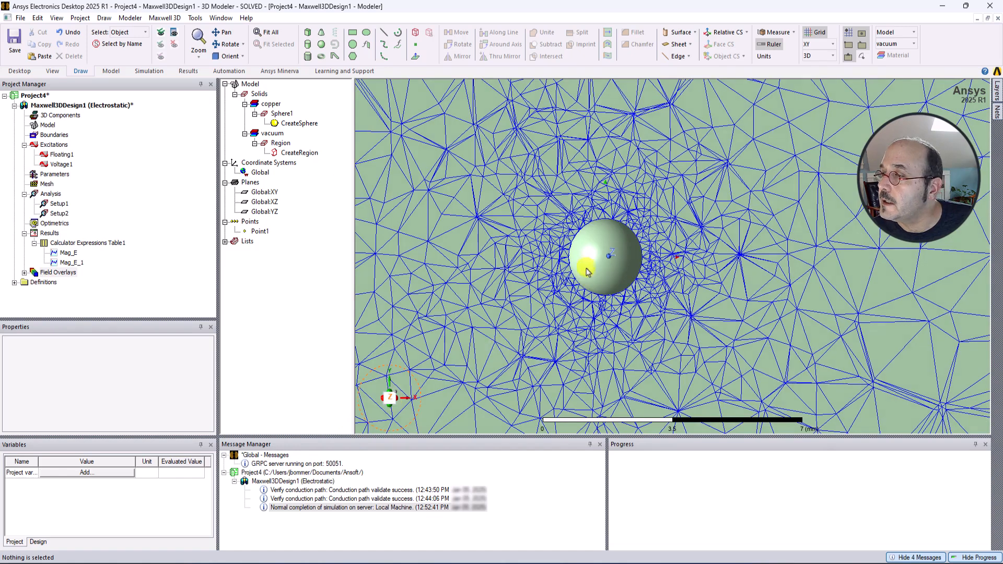
scroll(557, 256, up, 2)
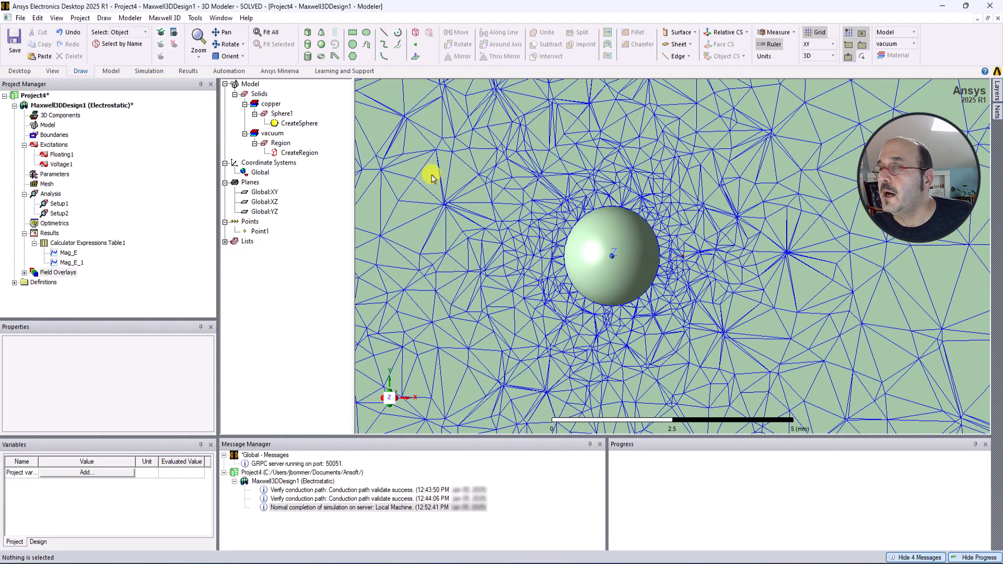
Set the copper sphere's transparency to 0.8 and zoom in on it.
click(598, 230)
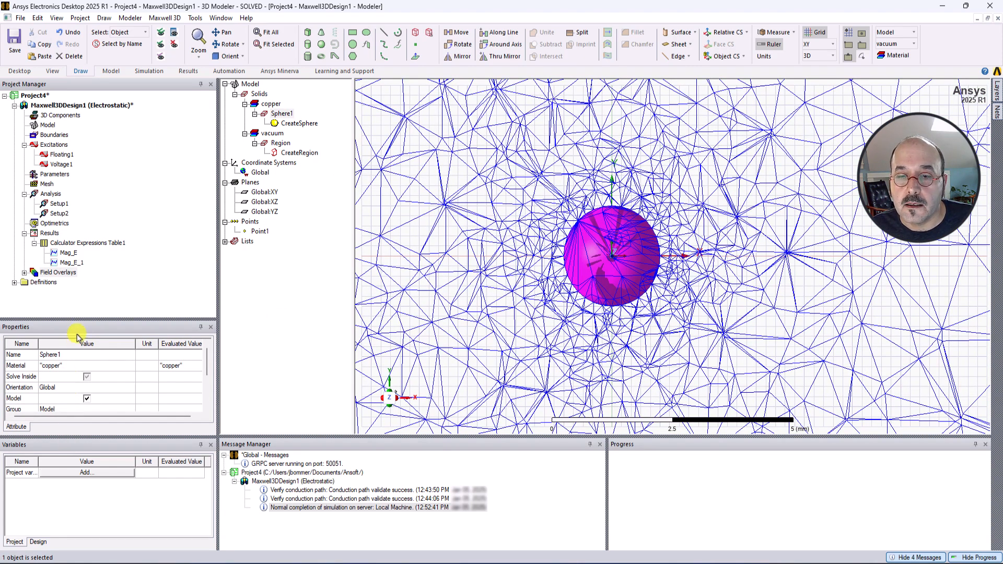
drag(79, 320, 80, 292)
scroll(77, 361, down, 1)
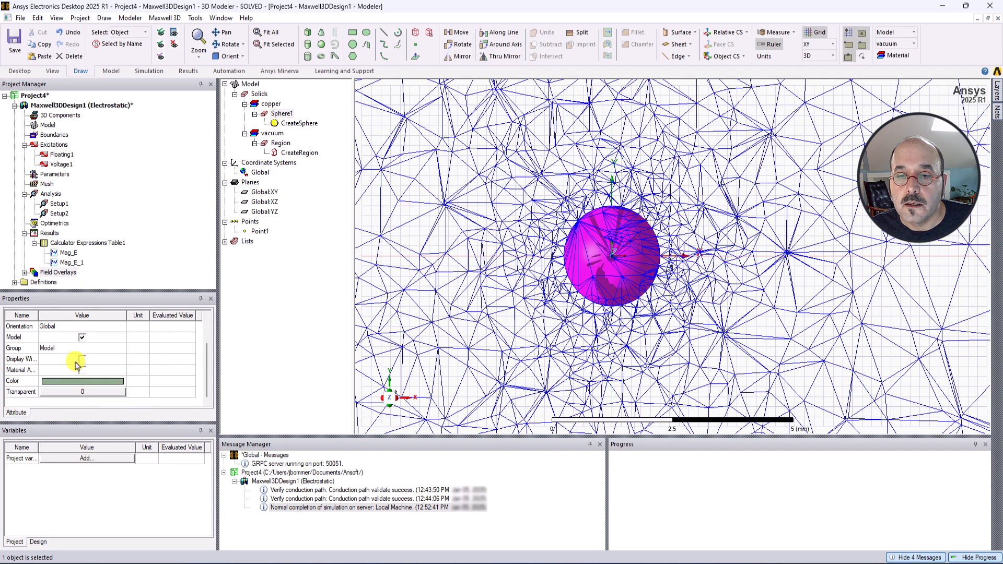
click(70, 393)
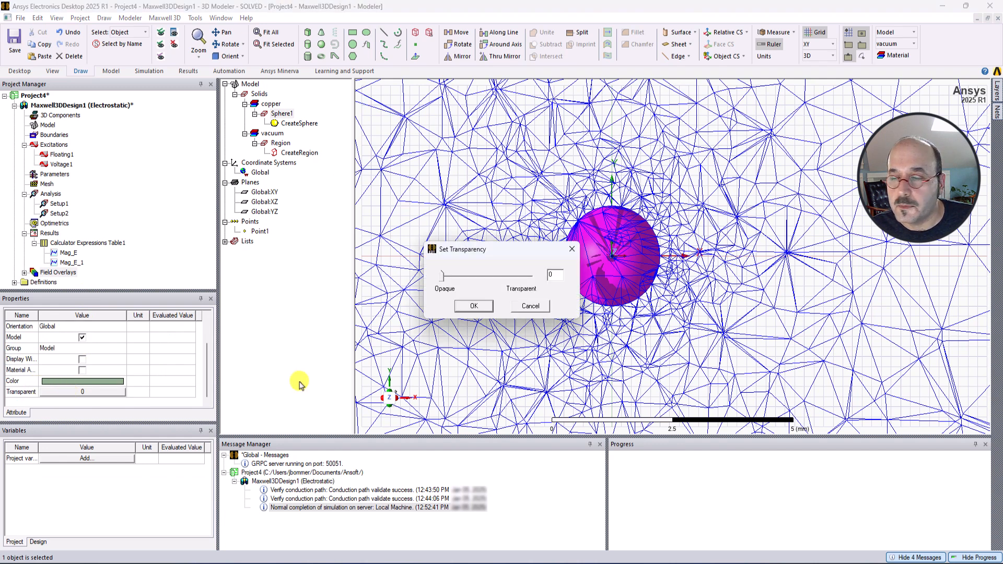
click(515, 277)
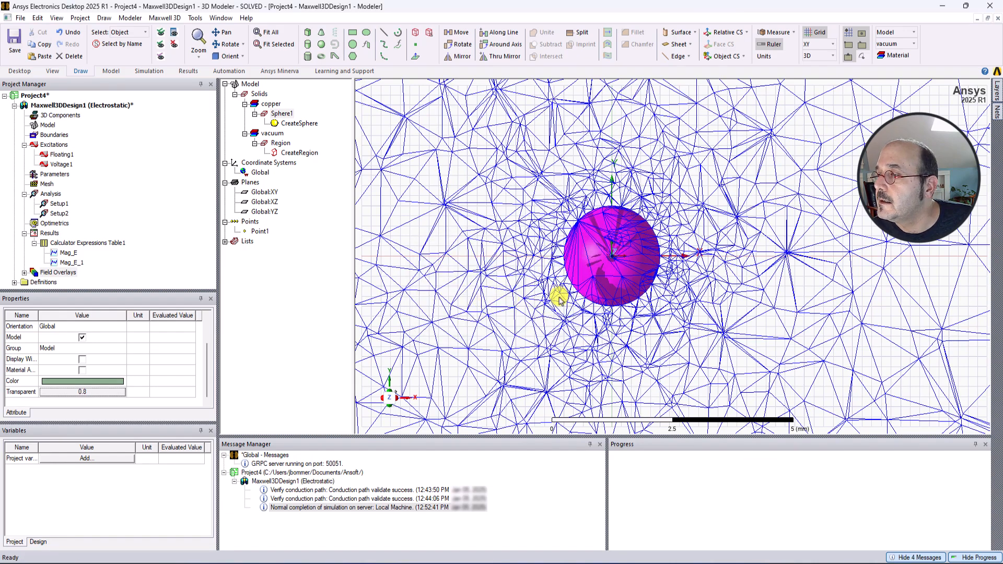
click(463, 219)
scroll(600, 255, up, 5)
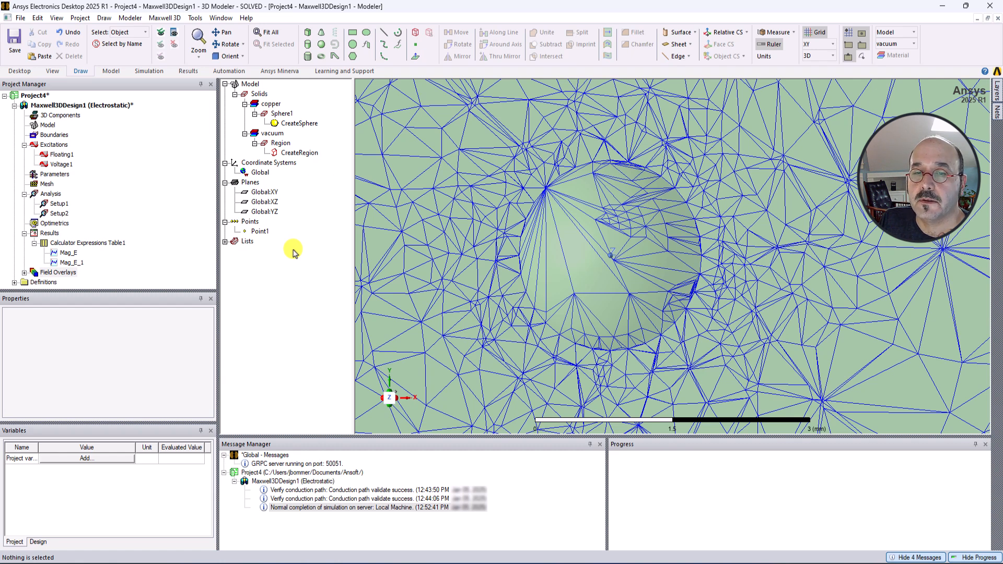
Create a Mag_E field plot on the Global:XY plane for Setup1 : LastAdaptive.
click(264, 192)
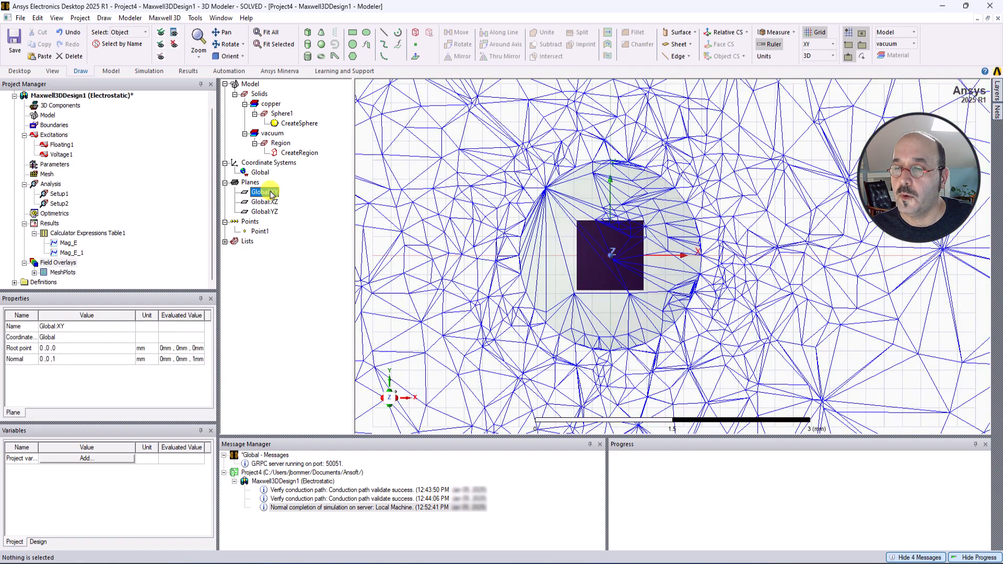
right_click(271, 194)
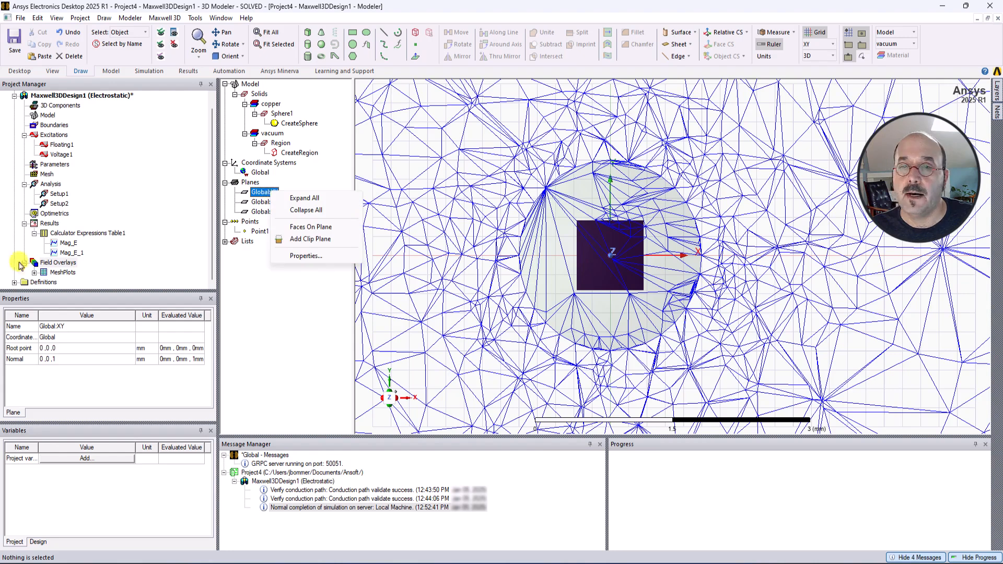
right_click(63, 264)
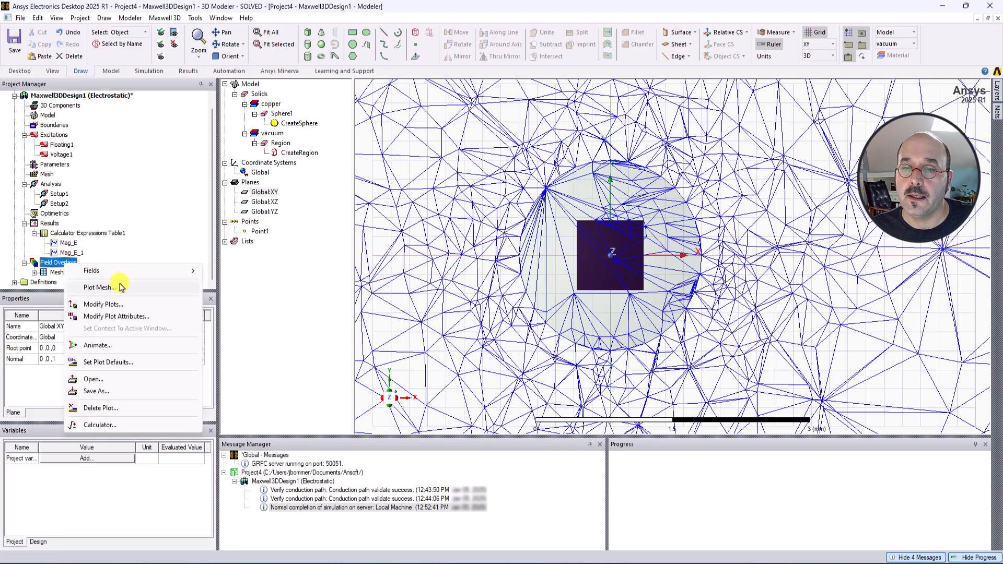
mouse_move(154, 276)
mouse_move(261, 290)
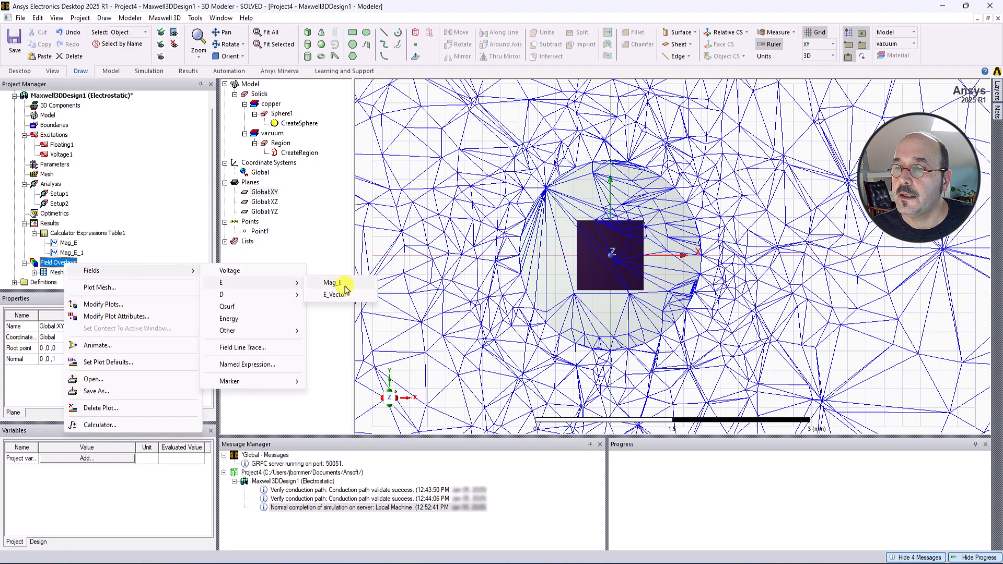
click(334, 282)
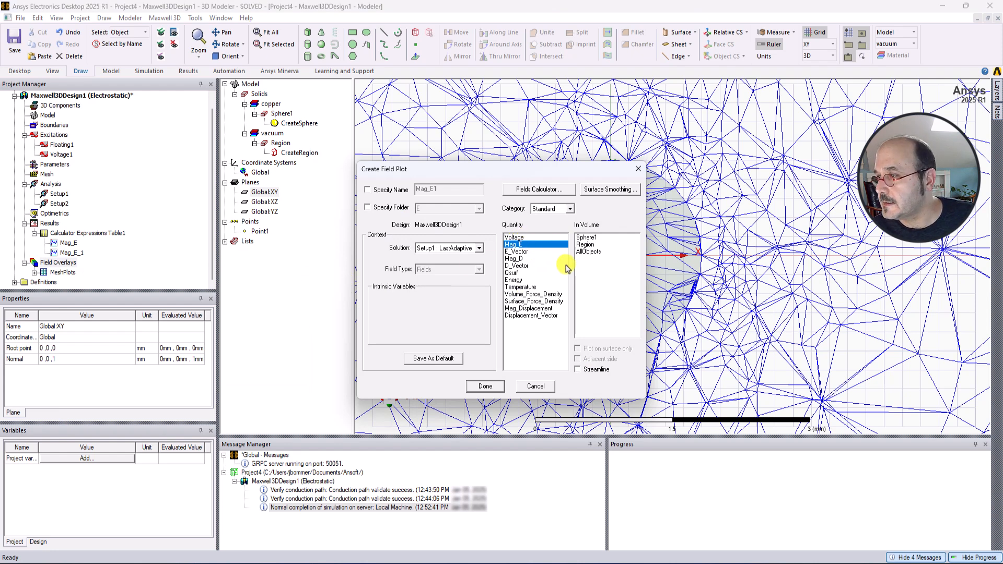
click(485, 387)
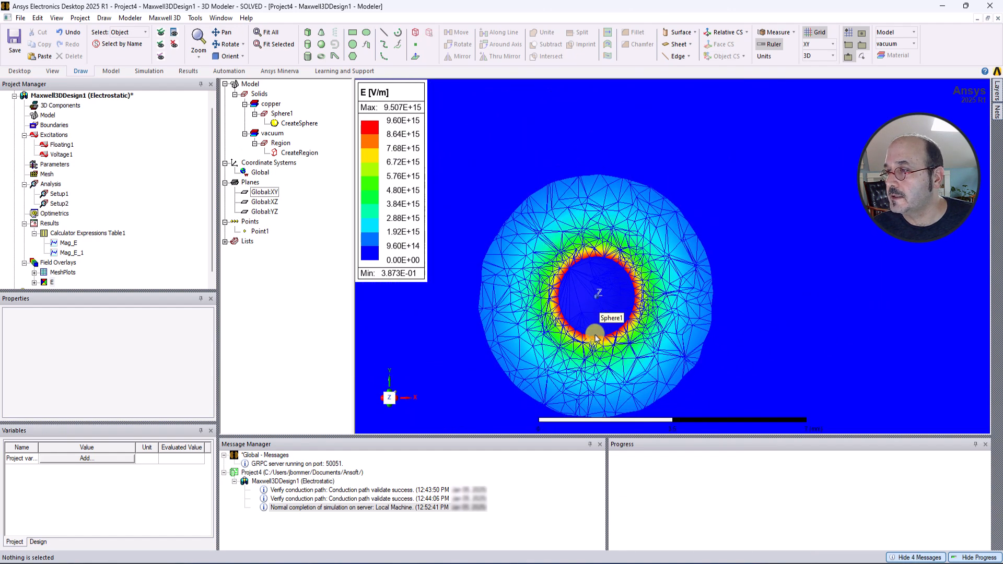
Examine the E field plot at several zoom levels and open its legend scale settings.
scroll(595, 334, up, 1)
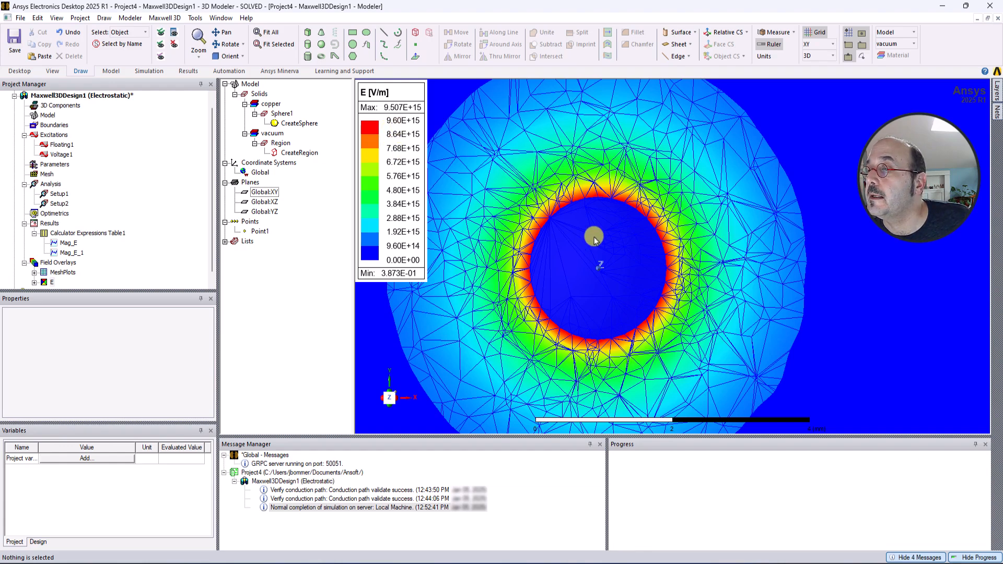
scroll(596, 233, down, 5)
scroll(679, 222, down, 2)
scroll(679, 223, up, 6)
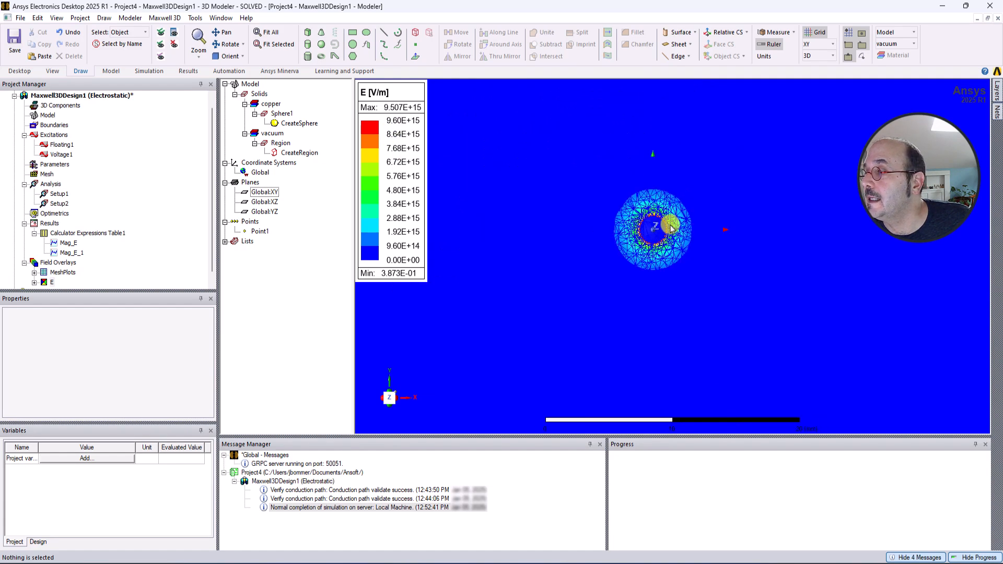
double_click(402, 136)
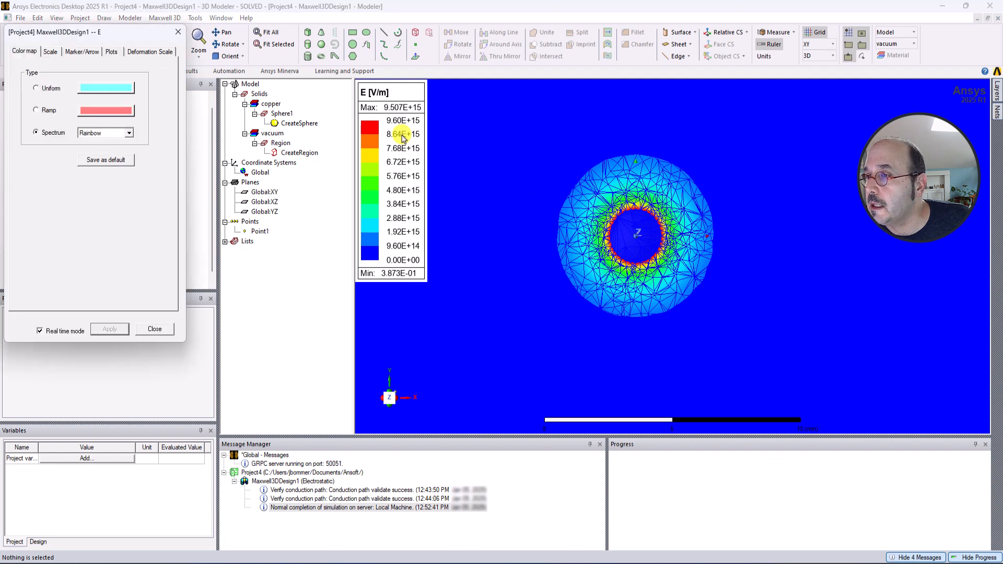
click(50, 52)
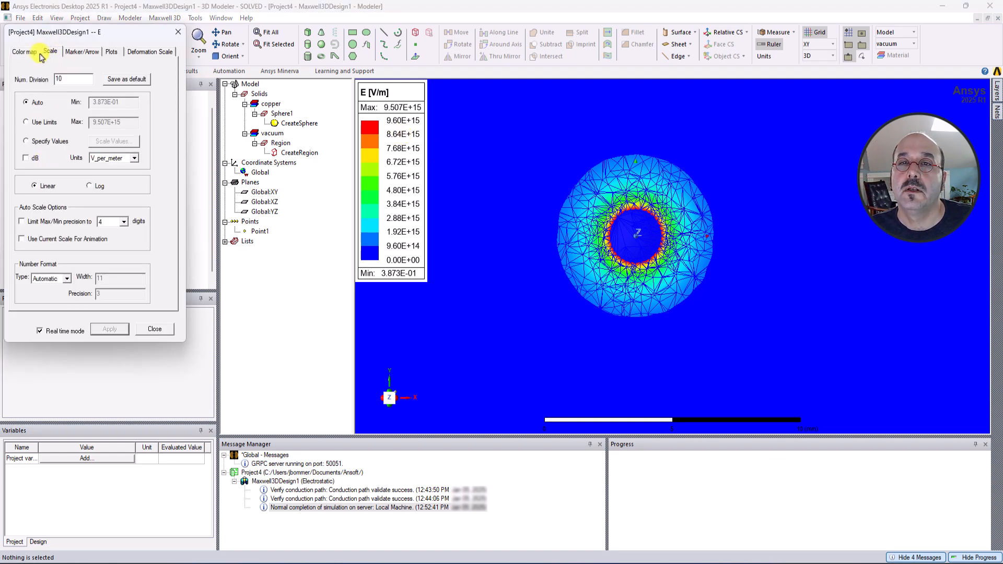
click(153, 329)
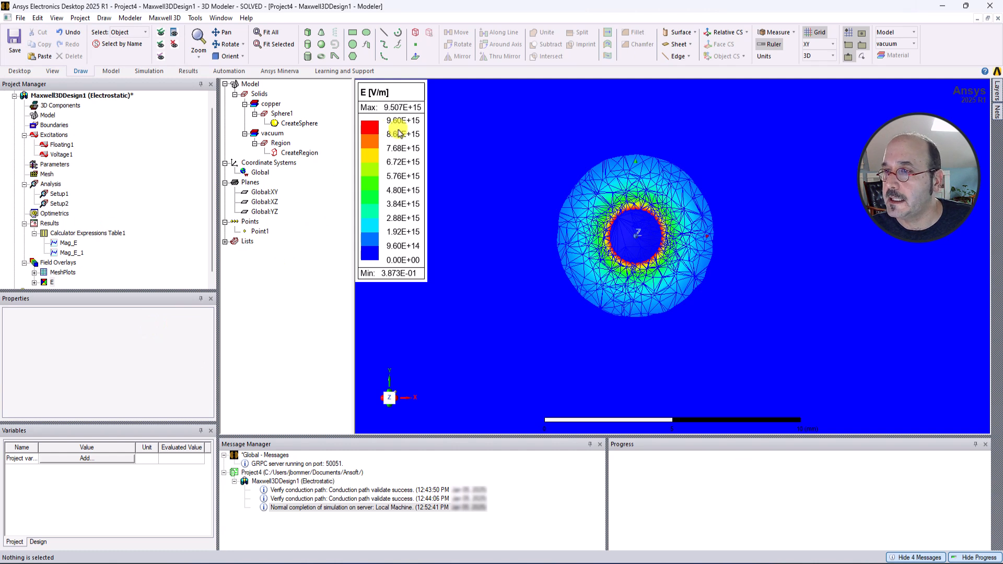
Switch the E field plot's legend scale to logarithmic, leaving dB unchecked.
double_click(399, 165)
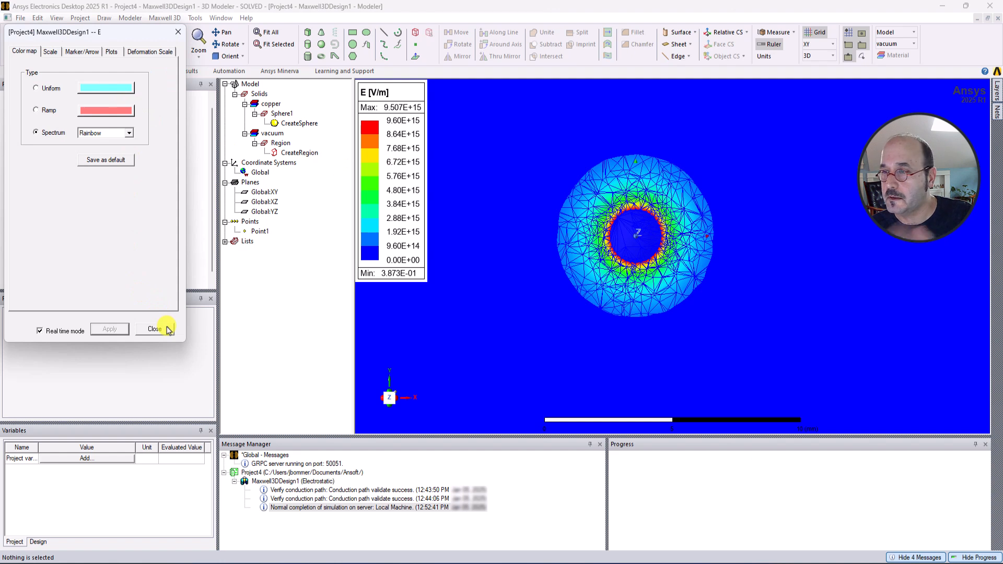
click(49, 53)
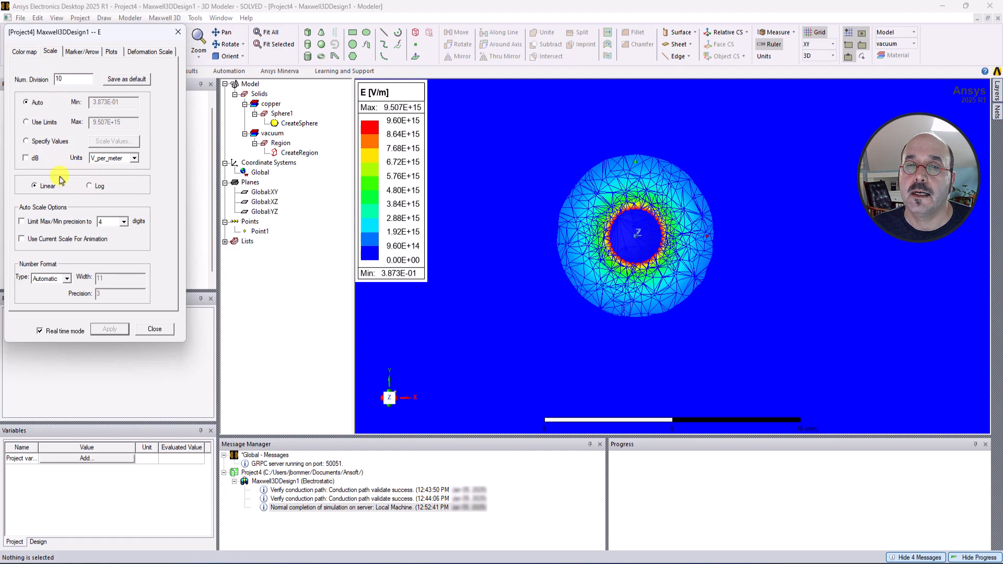
click(26, 158)
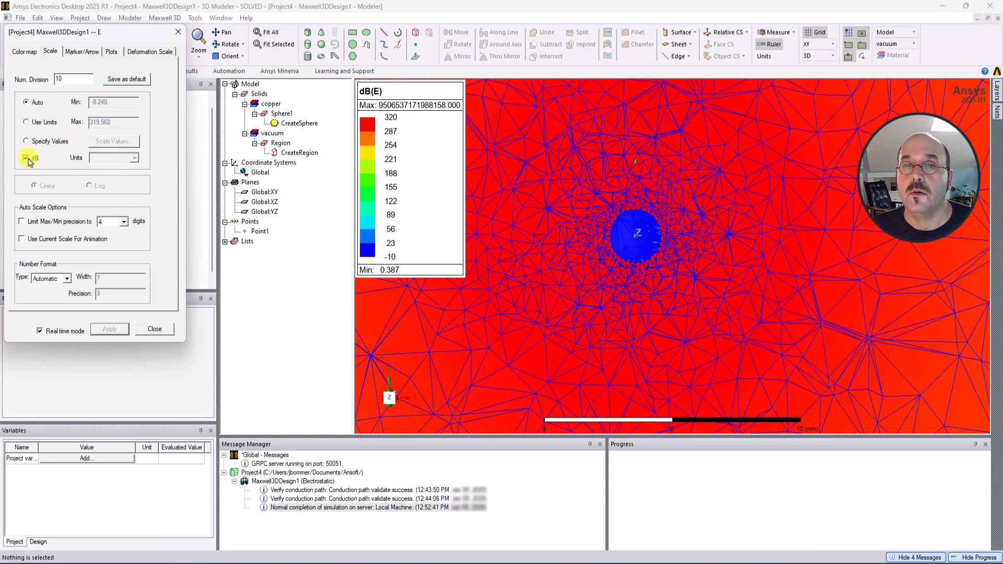
click(26, 158)
click(89, 186)
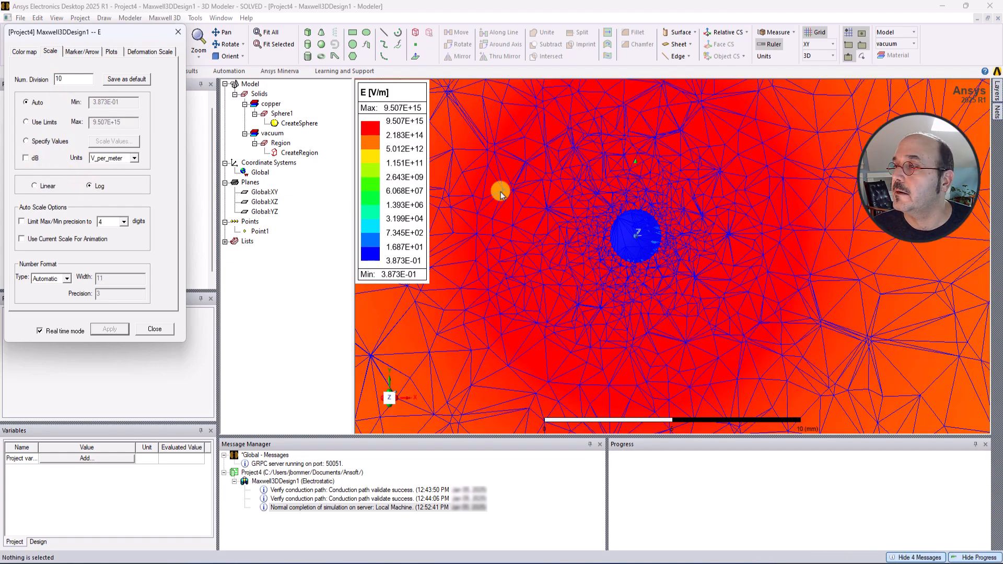
scroll(600, 216, down, 10)
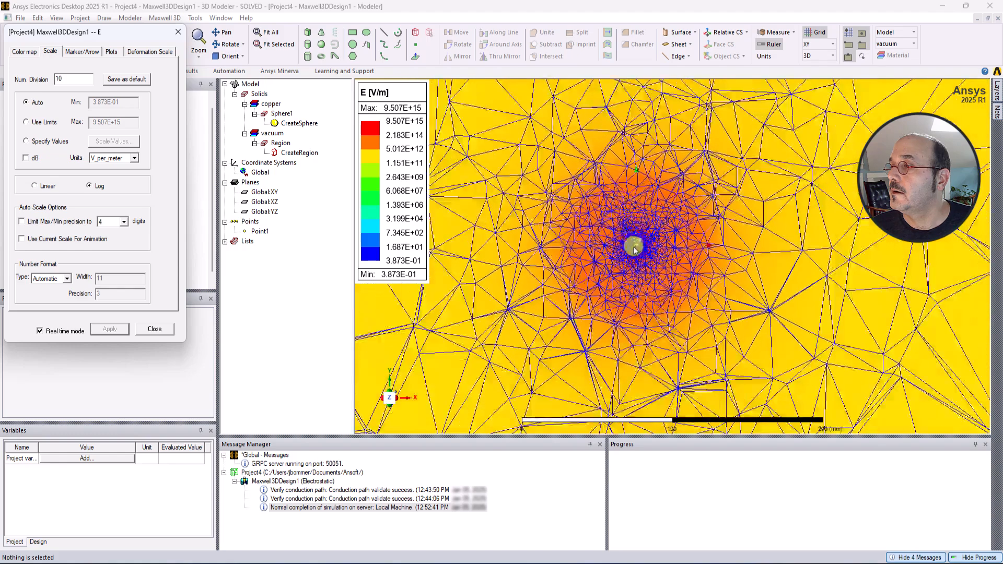
scroll(632, 243, down, 3)
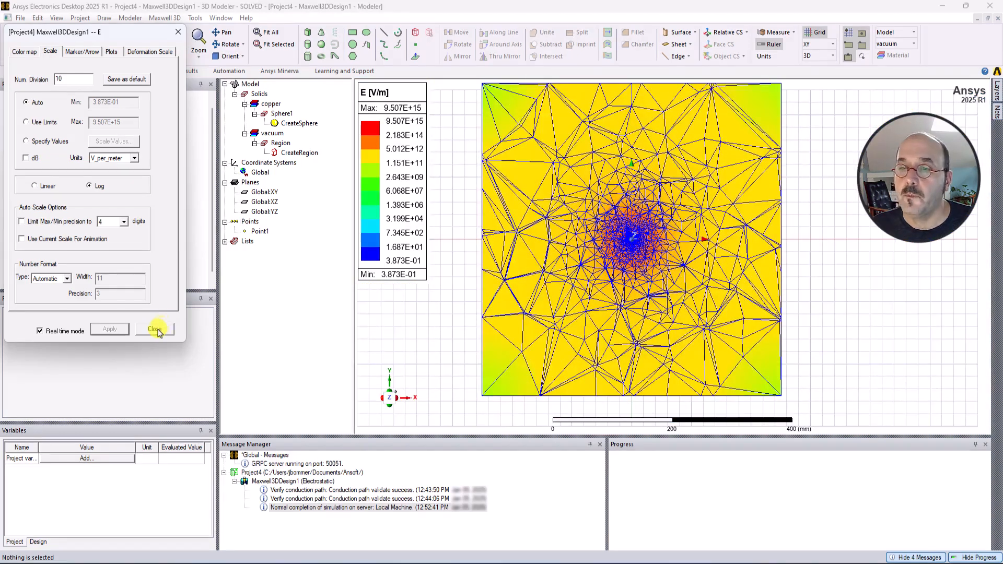
click(155, 330)
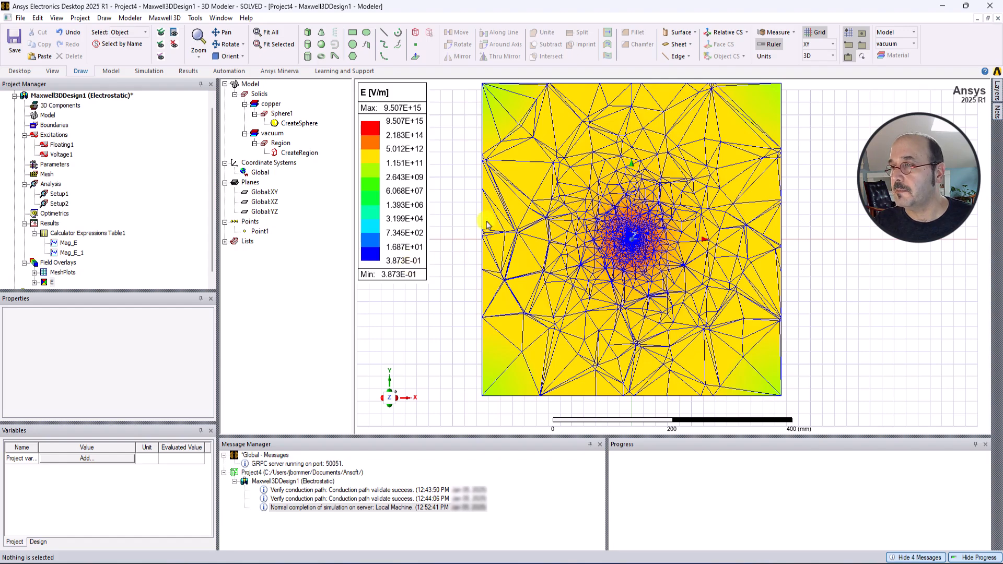
Hide the Mesh1 mesh plot.
scroll(637, 250, up, 3)
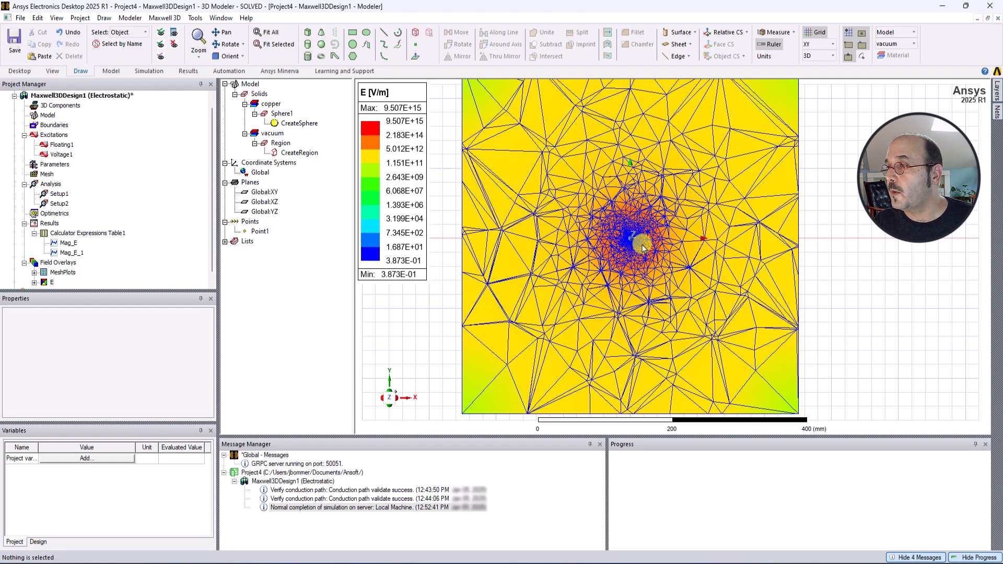
scroll(642, 246, up, 5)
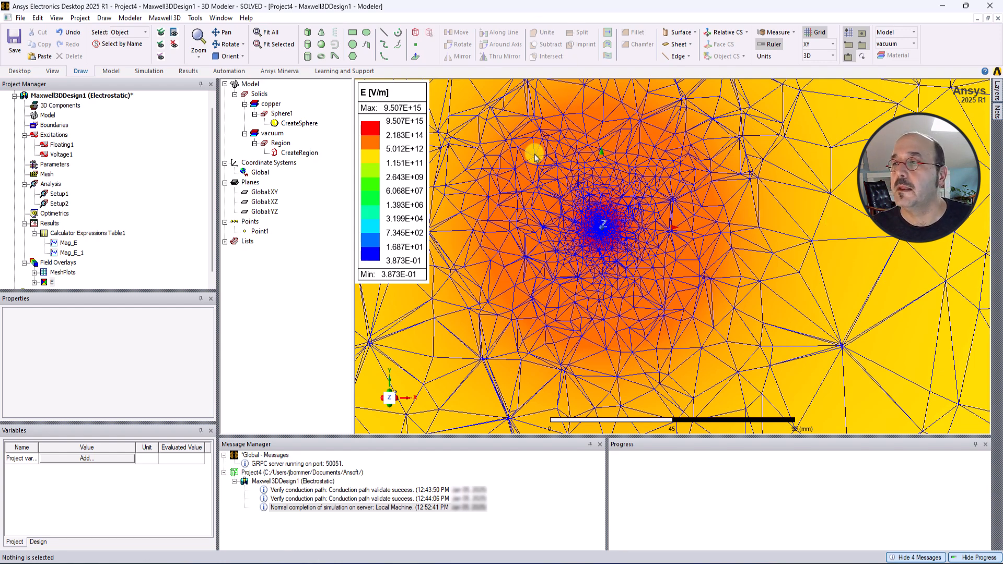
scroll(556, 157, down, 2)
scroll(145, 257, down, 1)
click(34, 263)
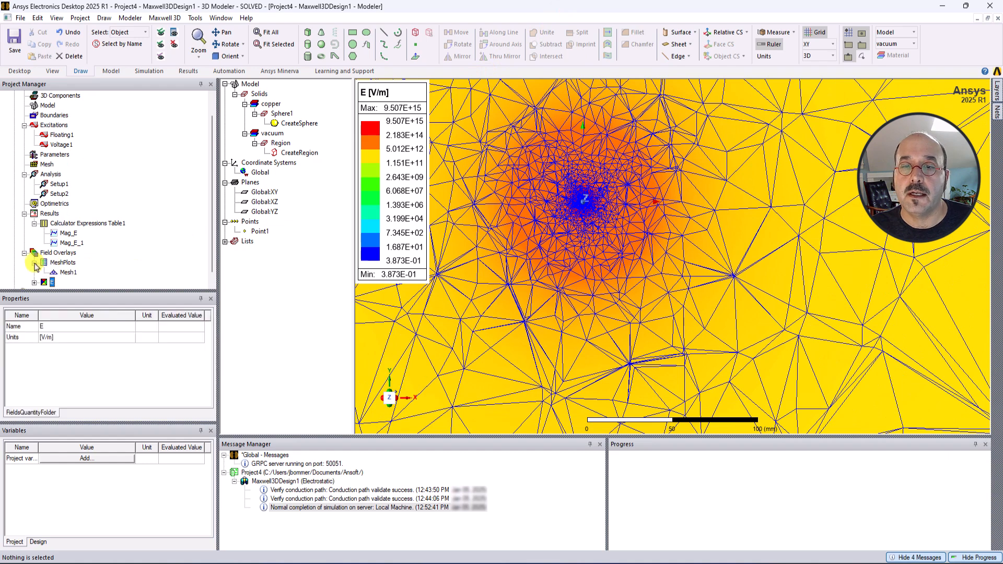
scroll(35, 264, down, 1)
right_click(69, 261)
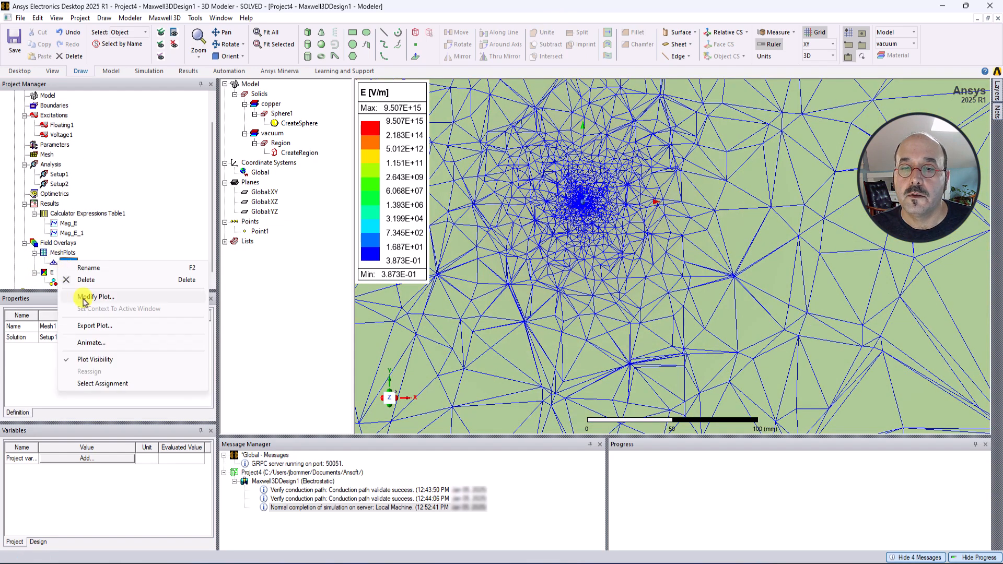
click(98, 360)
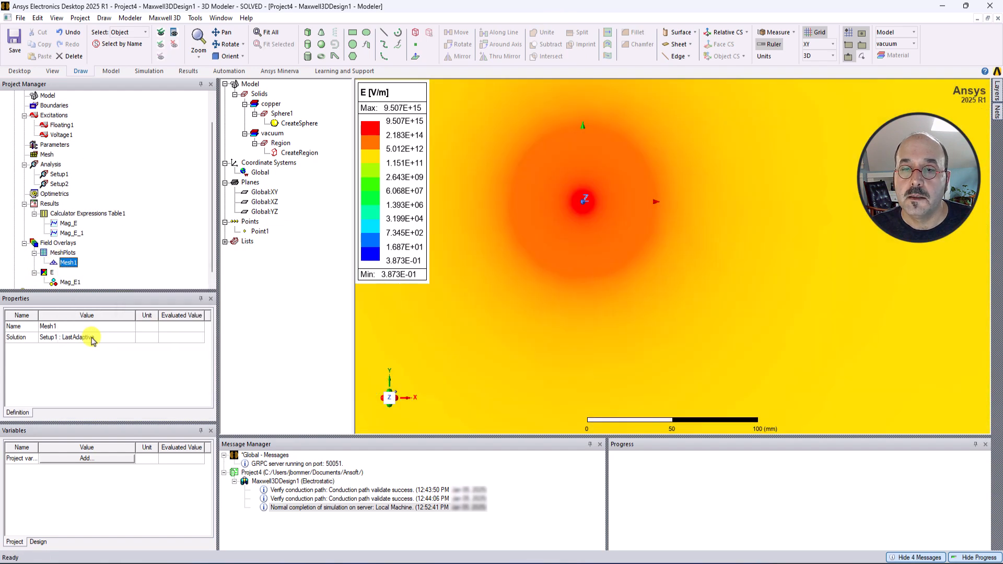
Hide the Mag_E1 field plot.
scroll(70, 264, down, 1)
click(70, 273)
right_click(74, 274)
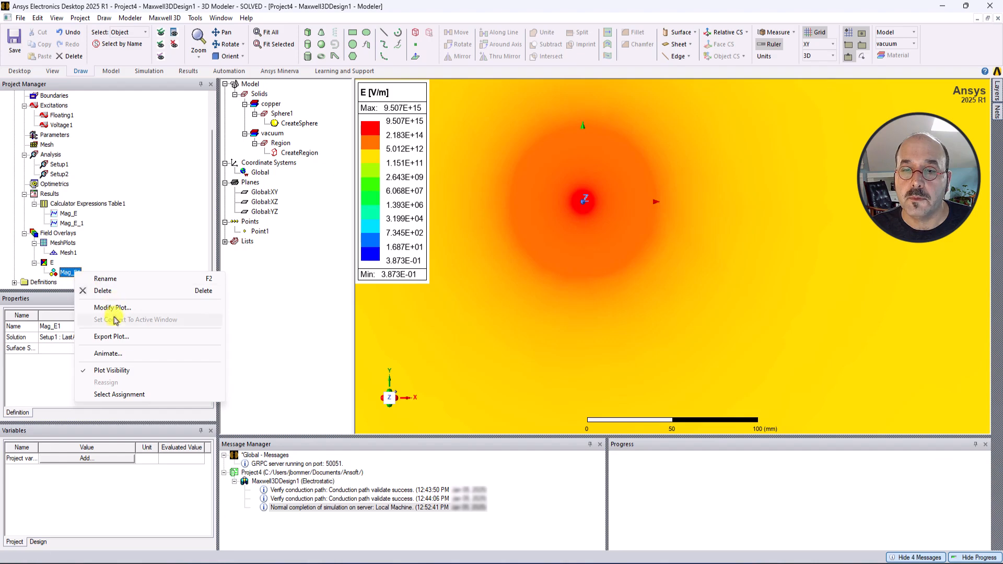
click(98, 368)
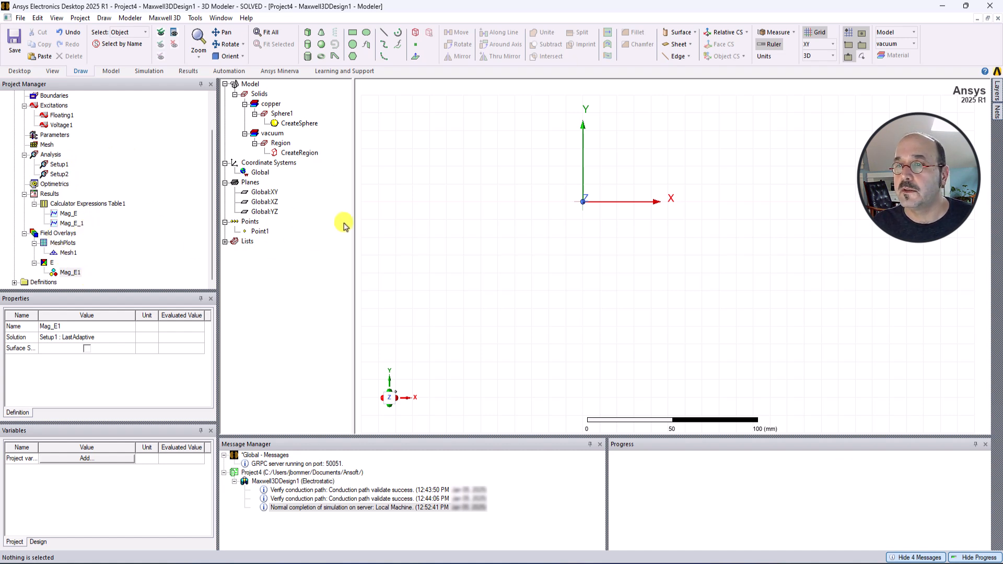
Create a mesh plot on the Global:XY plane using the Setup2 : LastAdaptive solution.
click(264, 193)
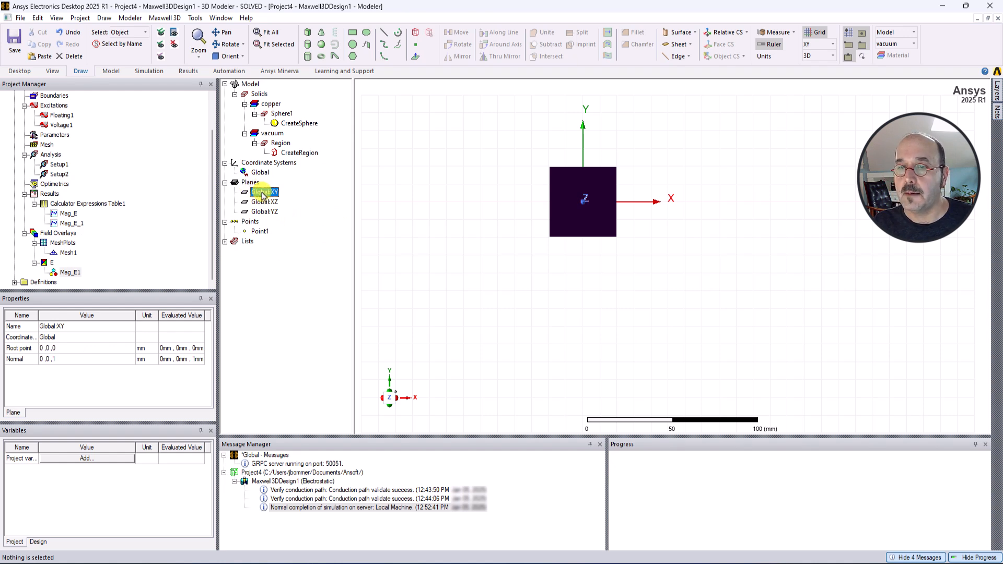
right_click(58, 235)
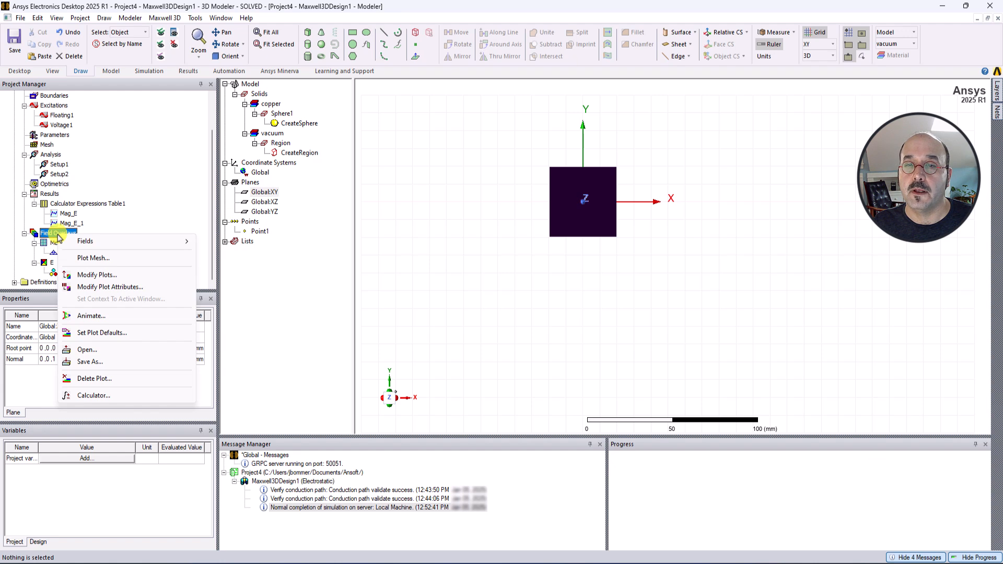
click(91, 258)
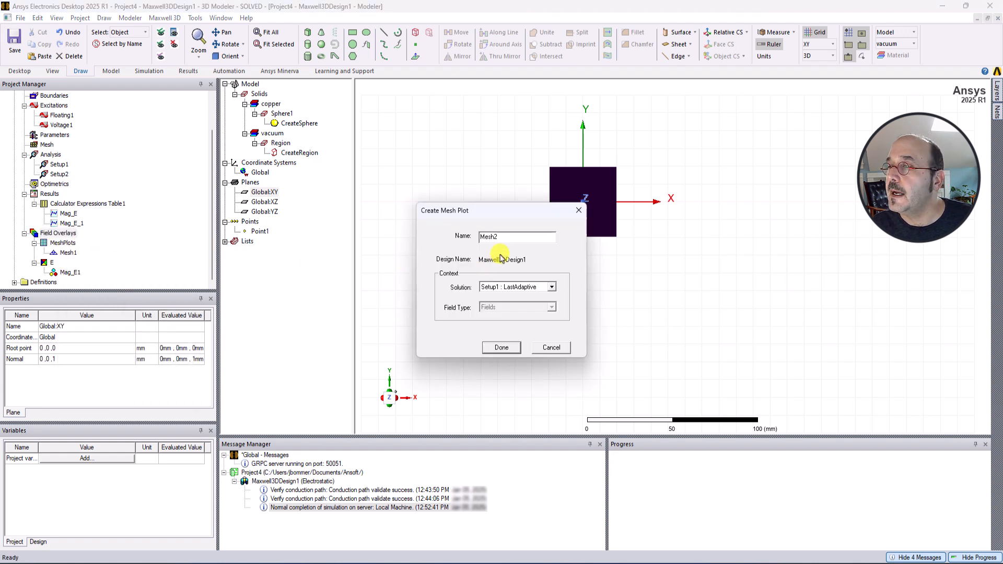
click(550, 287)
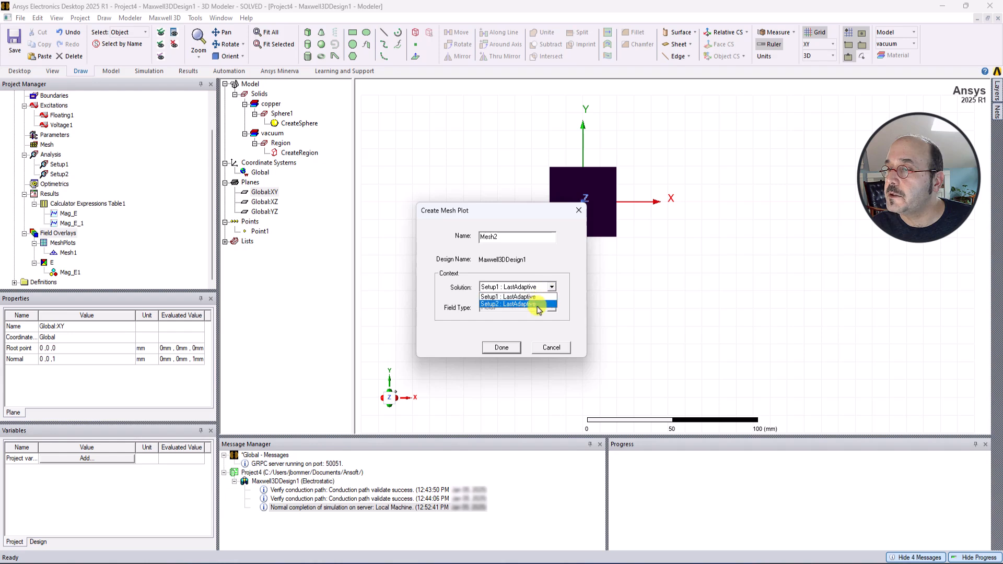
click(538, 304)
click(500, 348)
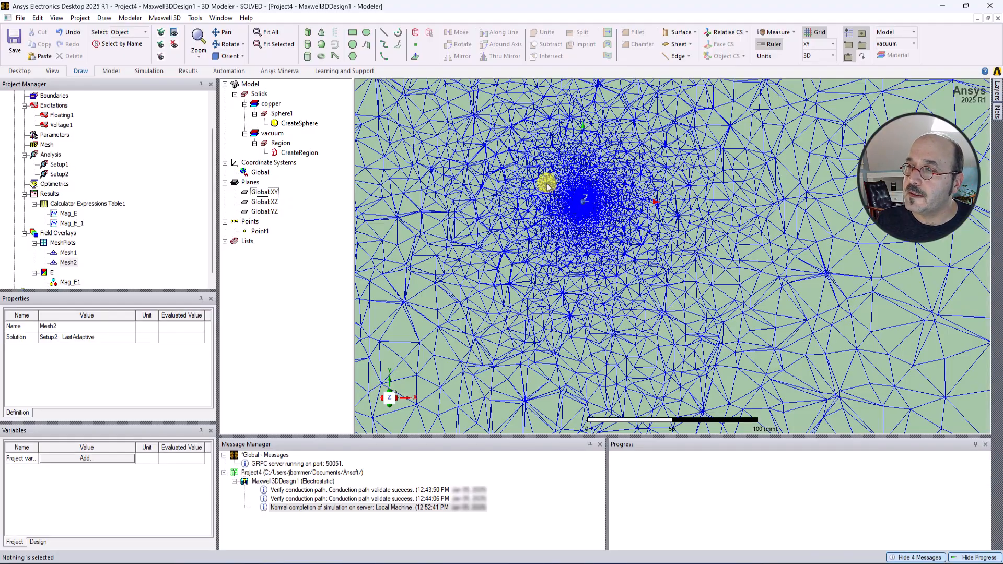
Create an E_Vector field plot on the Global:XY plane using the Setup1 : LastAdaptive solution.
scroll(555, 183, up, 3)
scroll(600, 217, up, 3)
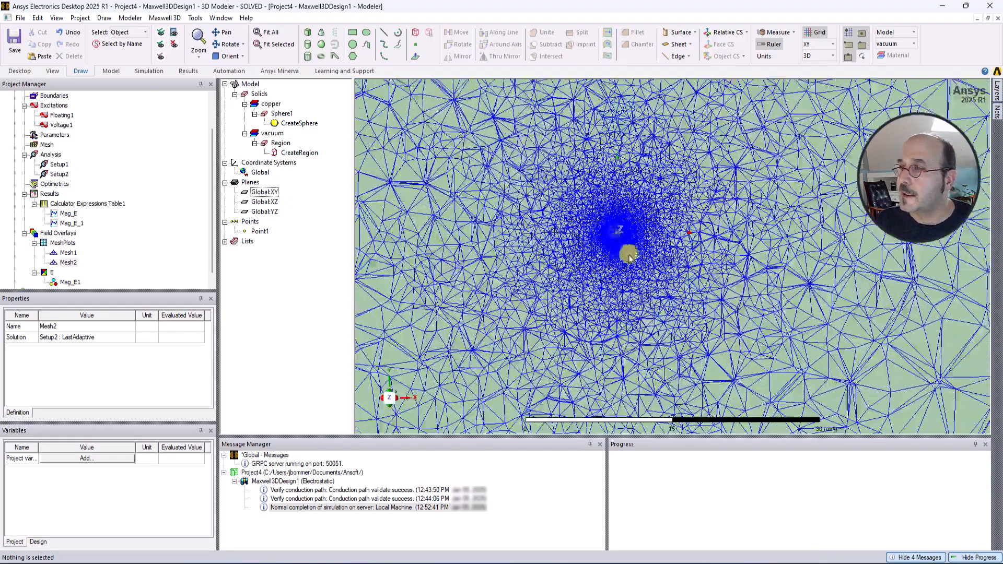
scroll(616, 230, up, 5)
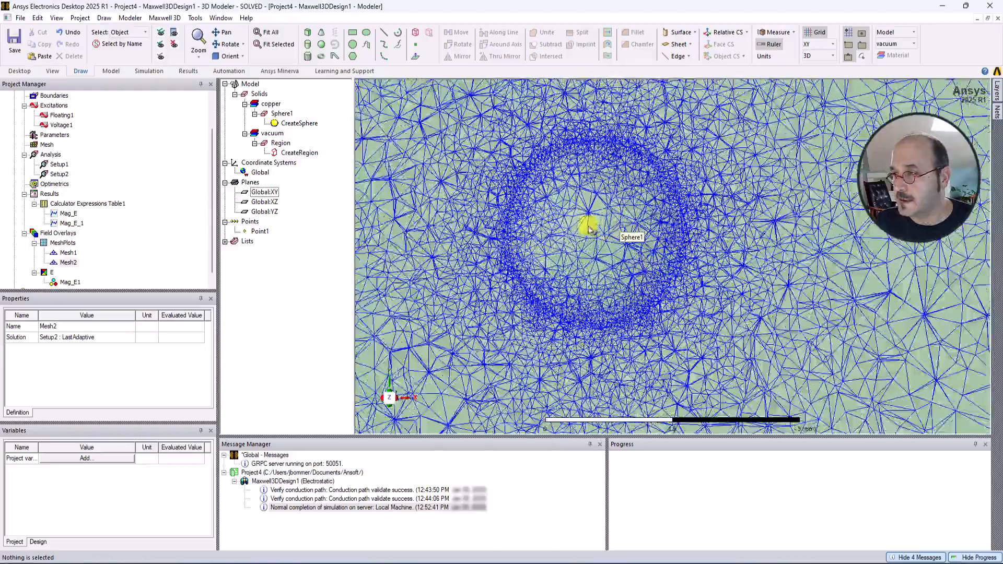
scroll(575, 224, down, 5)
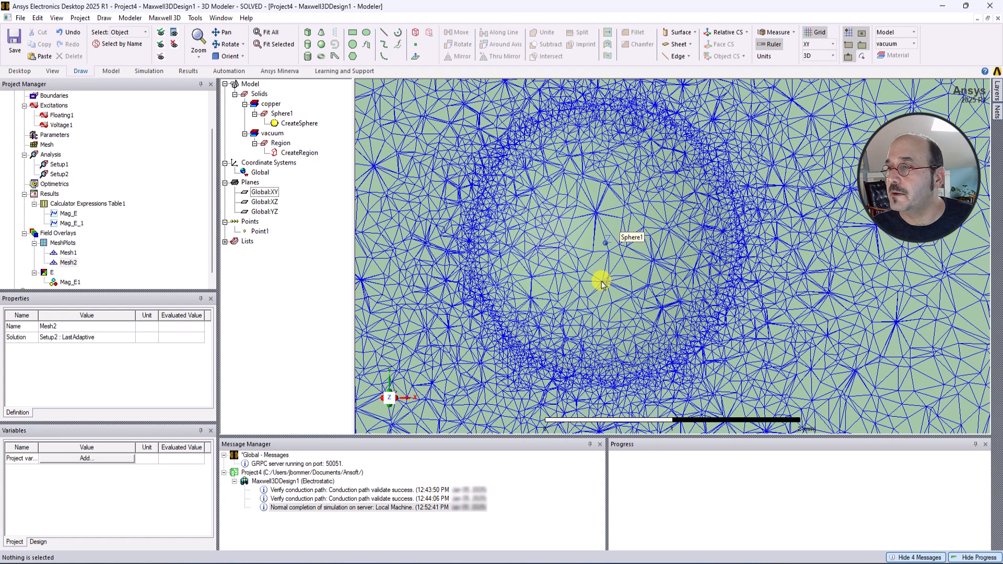
click(260, 193)
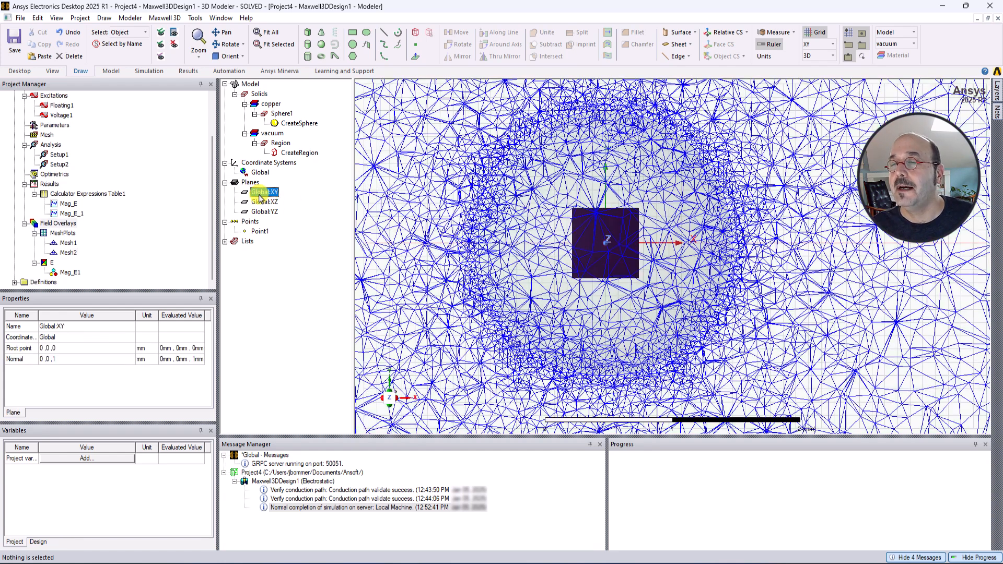
right_click(52, 226)
mouse_move(131, 234)
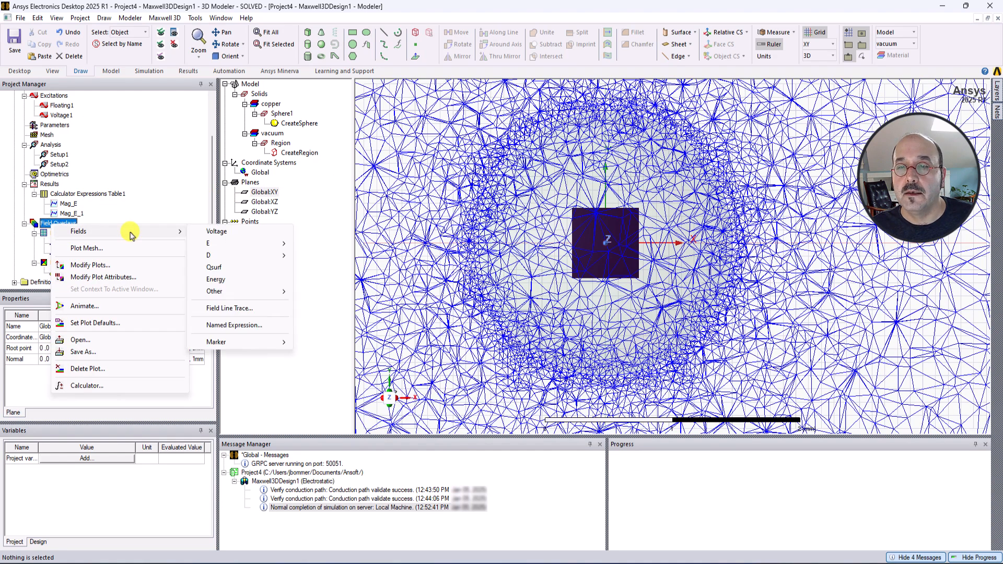
mouse_move(250, 244)
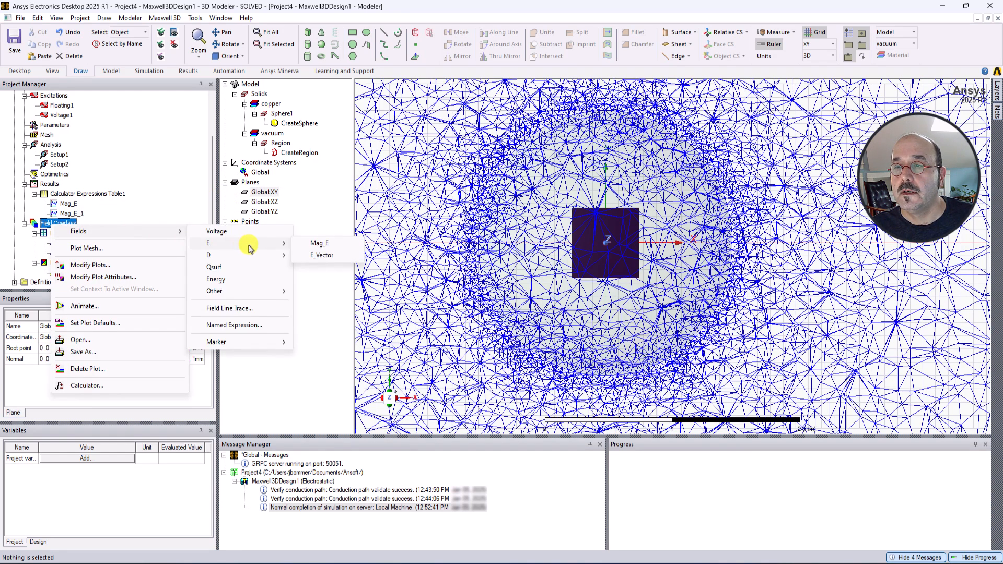
click(322, 256)
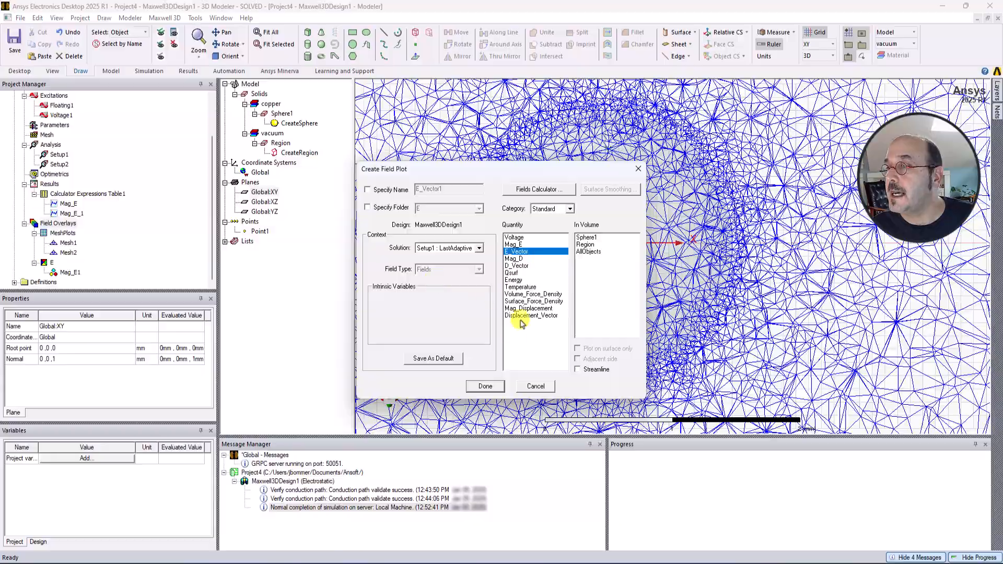
click(485, 386)
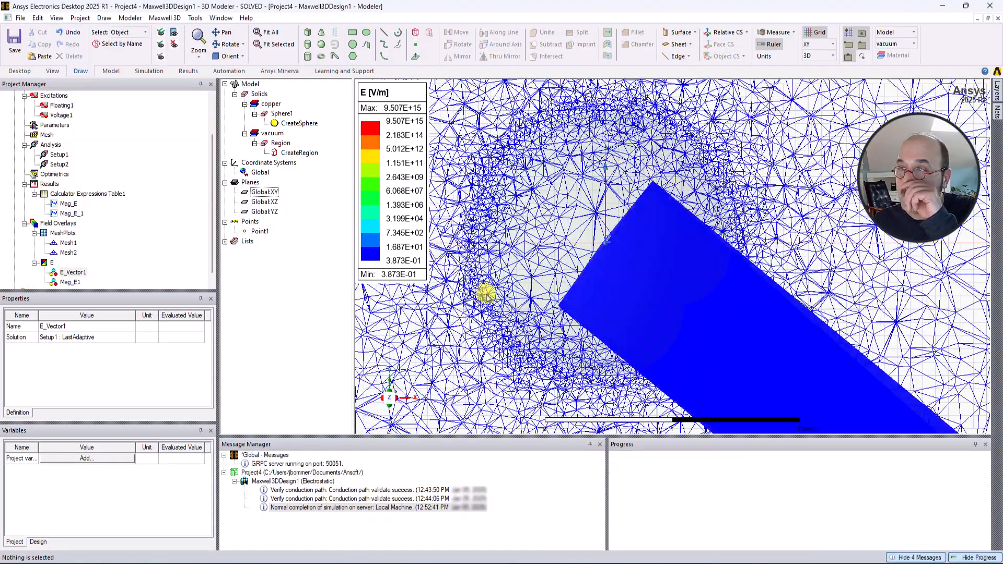
Hide the Mesh2 mesh plot.
scroll(639, 273, down, 8)
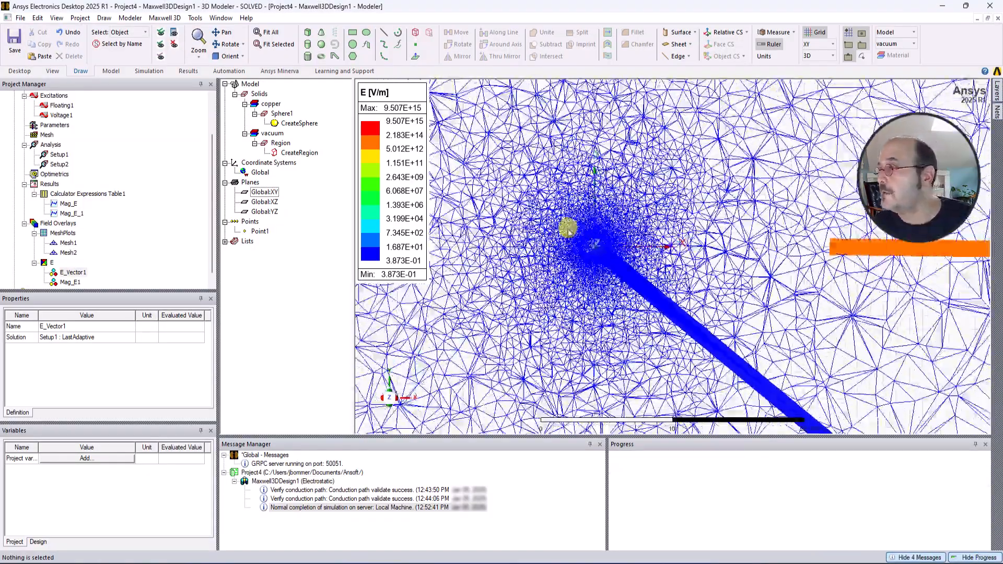
scroll(563, 230, down, 8)
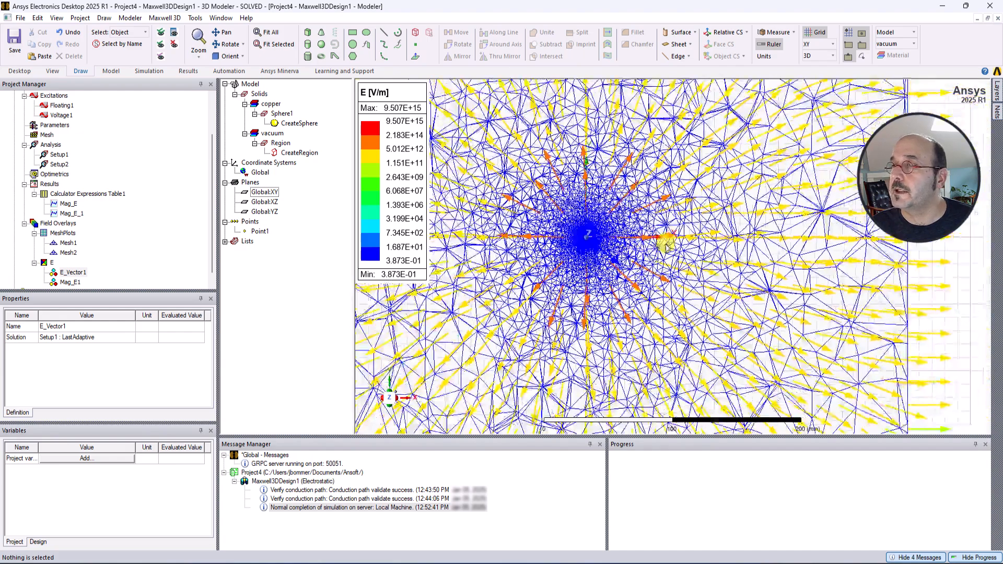
scroll(672, 241, down, 2)
click(858, 230)
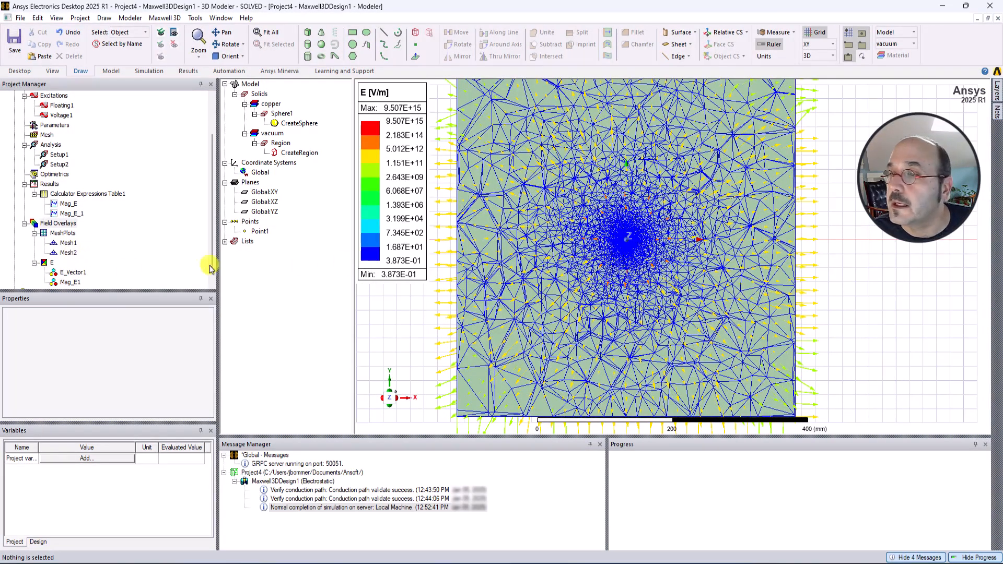
right_click(67, 253)
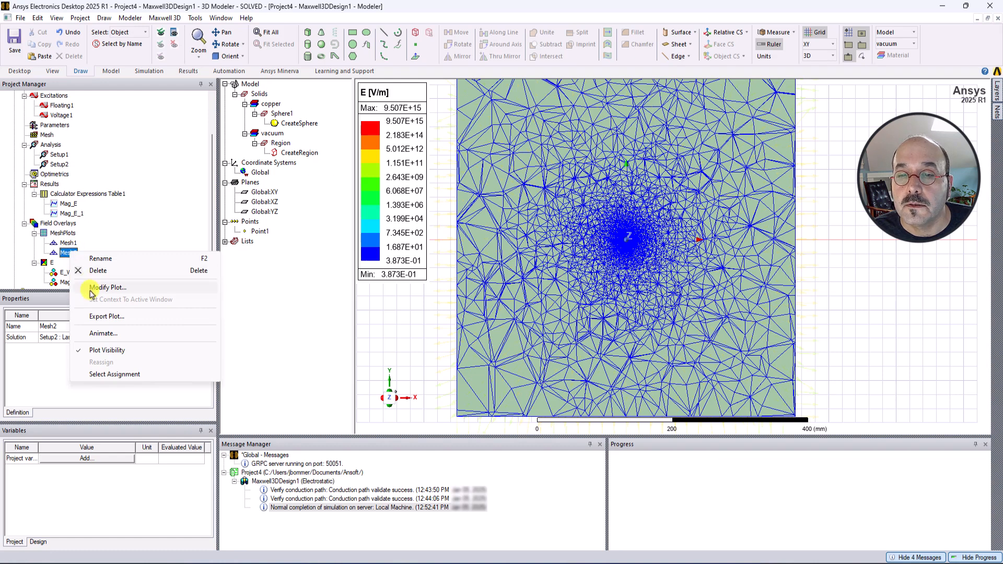
click(106, 351)
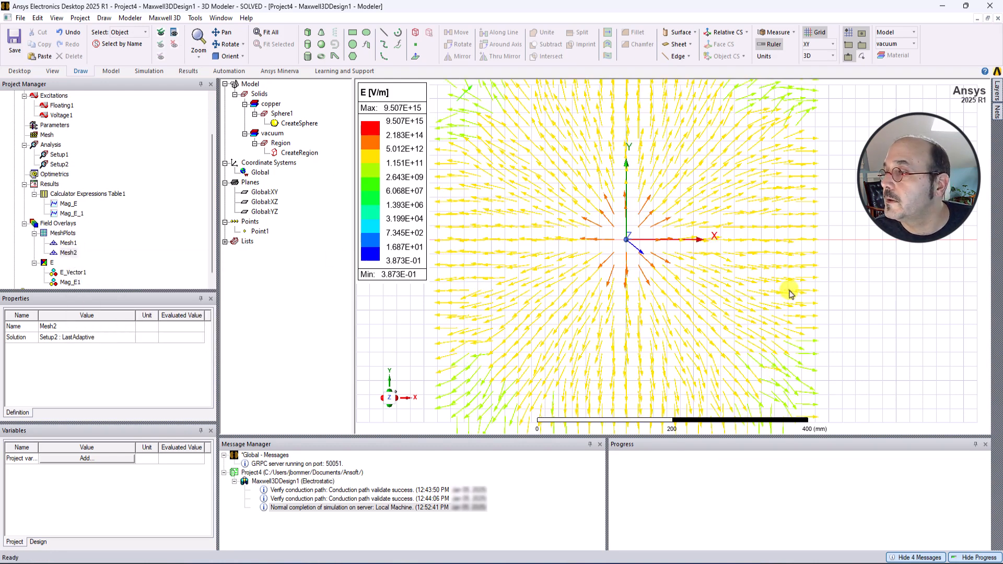
Turn off the grid display in the modeling view.
scroll(895, 272, down, 1)
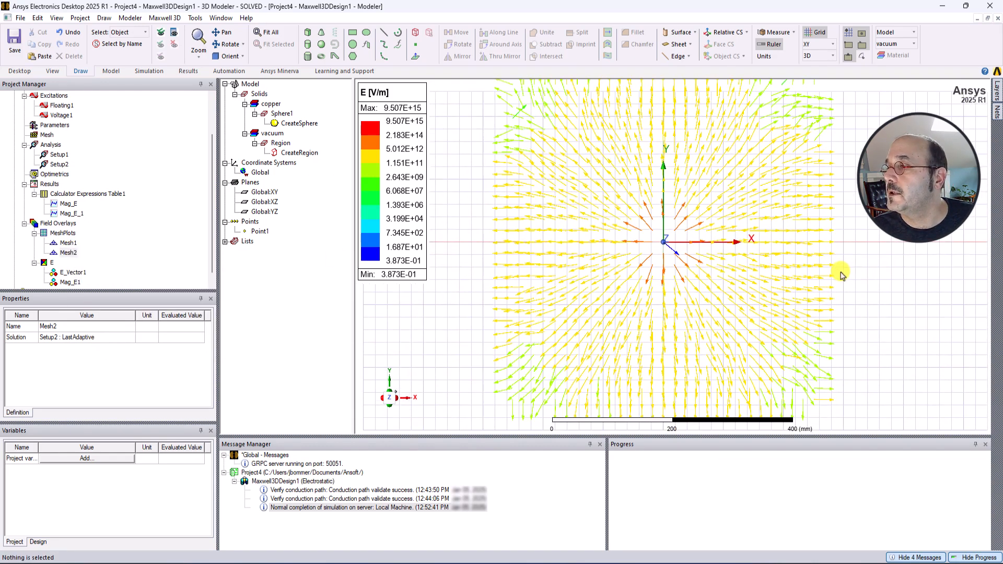
scroll(845, 273, down, 1)
click(815, 32)
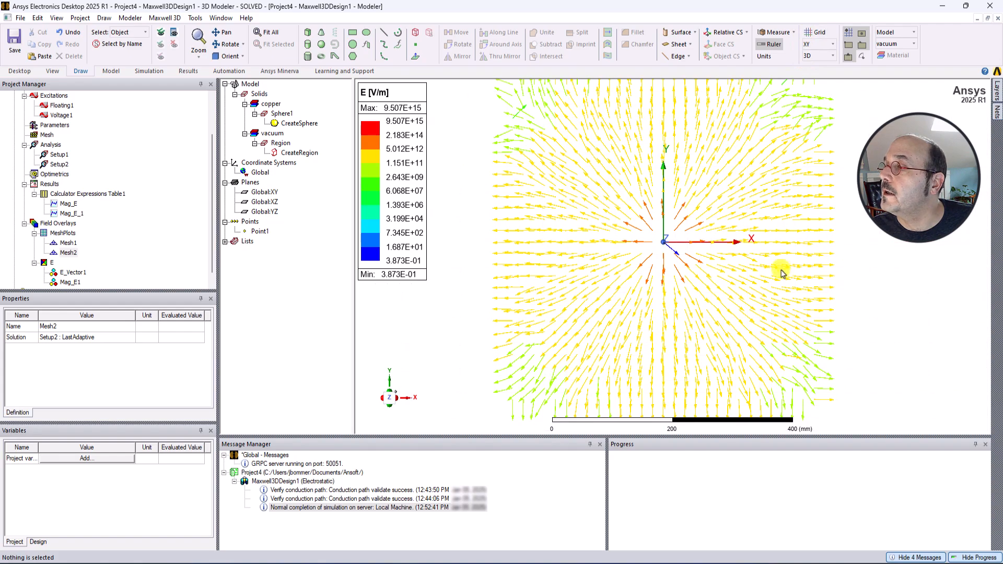
Examine the E-field vector arrows radiating around the sphere from different angles.
alt+drag(781, 268, 686, 291)
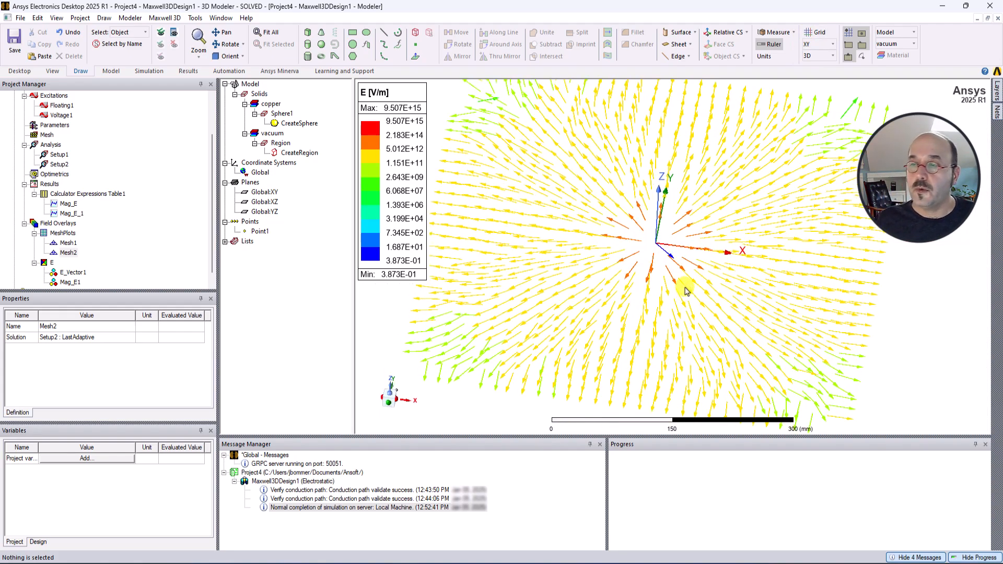
scroll(623, 232, down, 1)
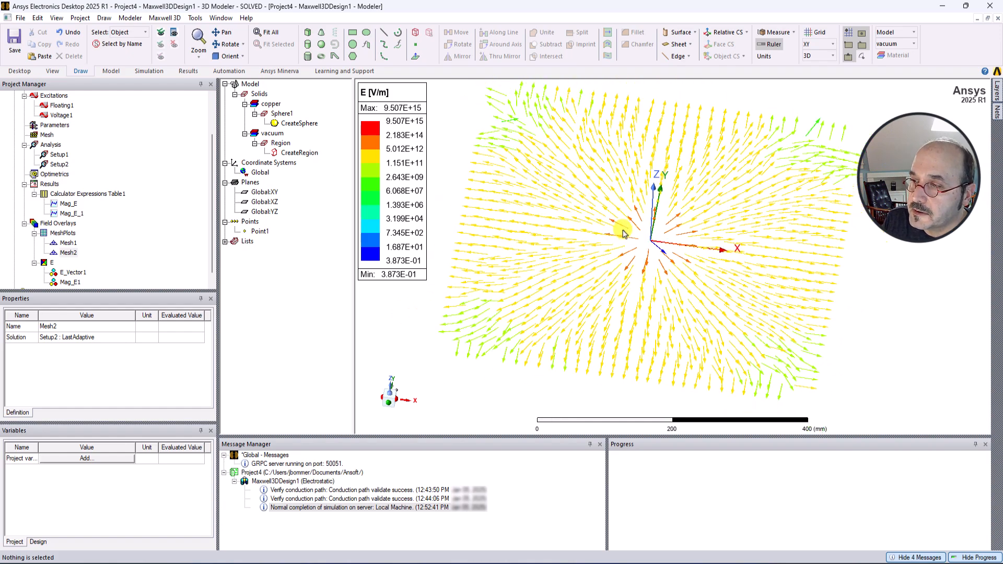
scroll(623, 233, up, 3)
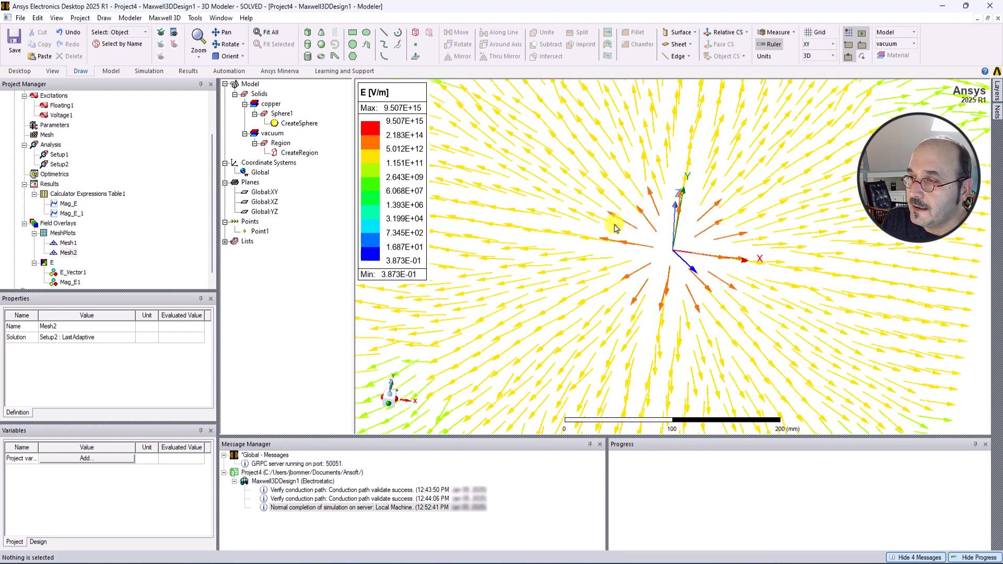
alt+drag(615, 229, 616, 232)
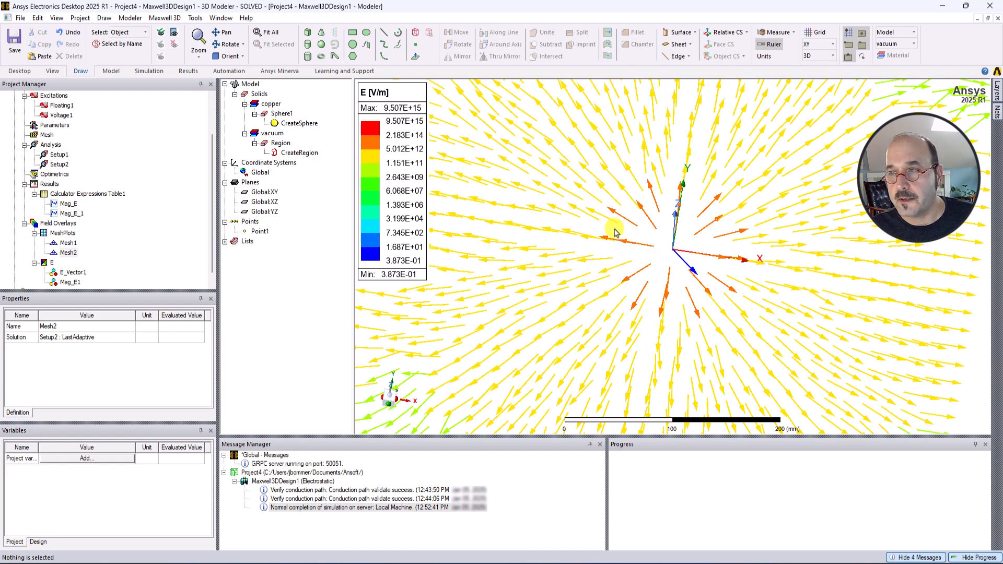
scroll(674, 266, up, 2)
scroll(674, 267, down, 2)
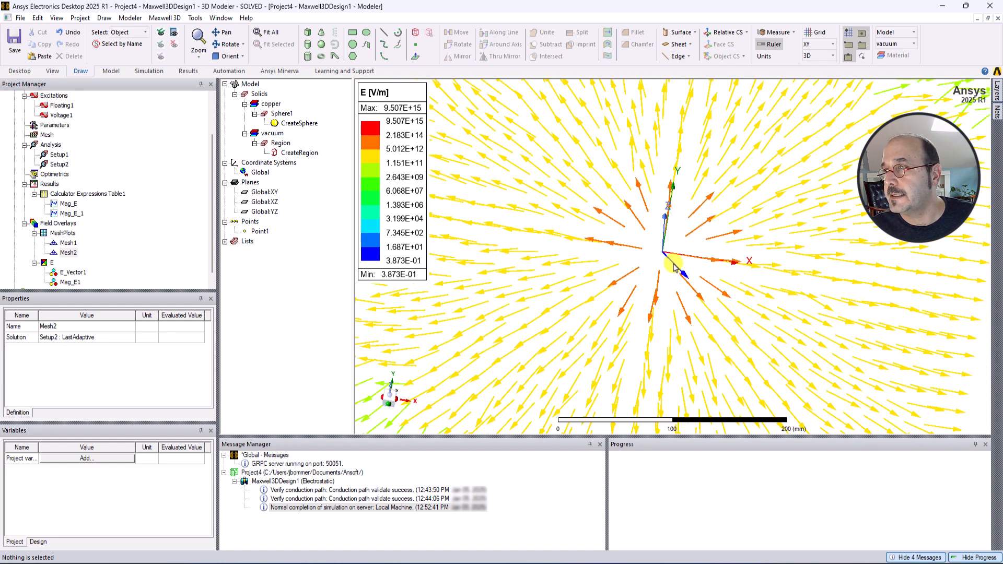